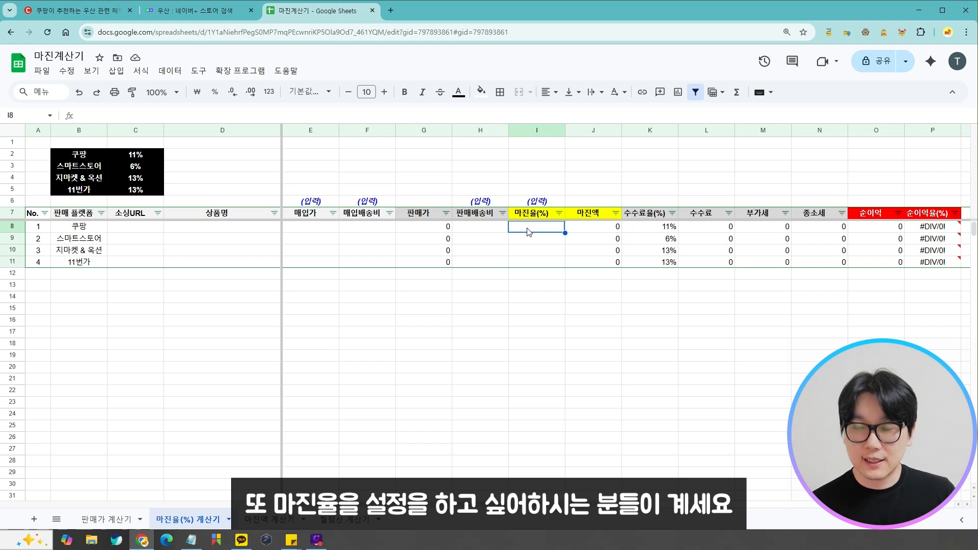
- Examine the input and result columns of the 마진율(%) 계산기 sheet and the 마진액 계산기 sheet
left_click(363, 234)
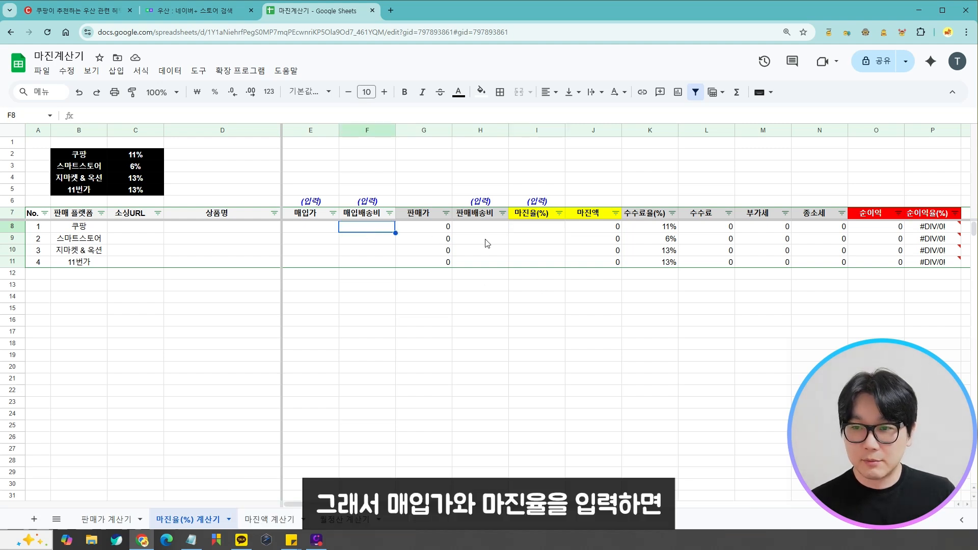
left_click(526, 230)
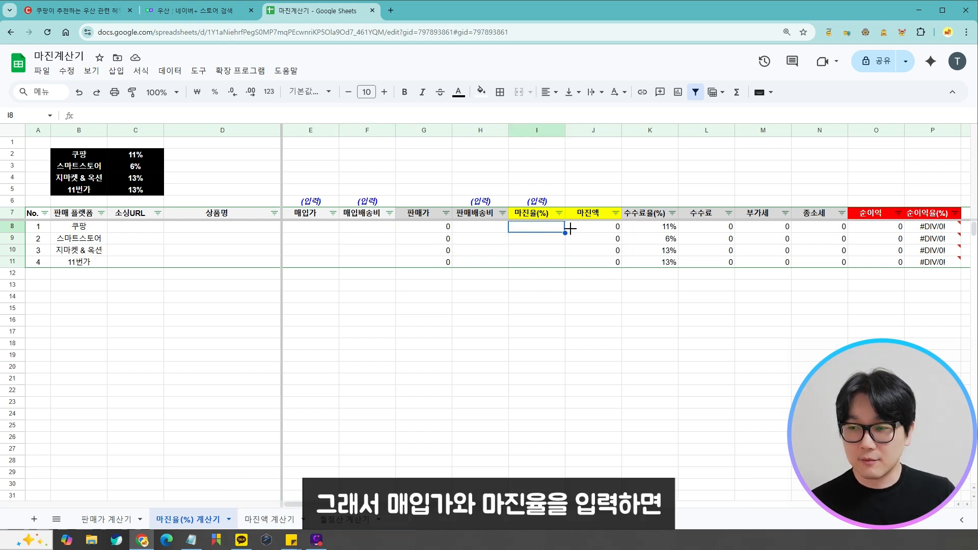
left_click(895, 202)
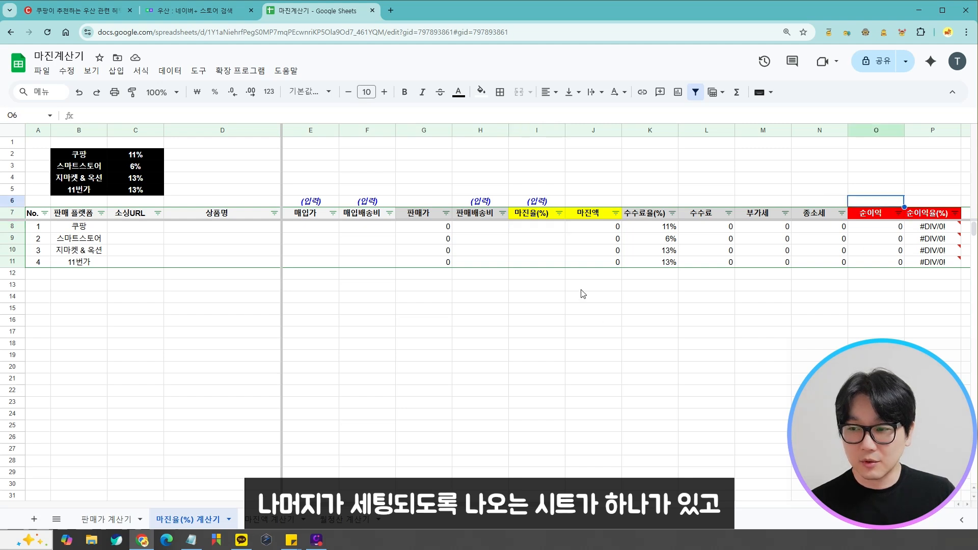
left_click(581, 275)
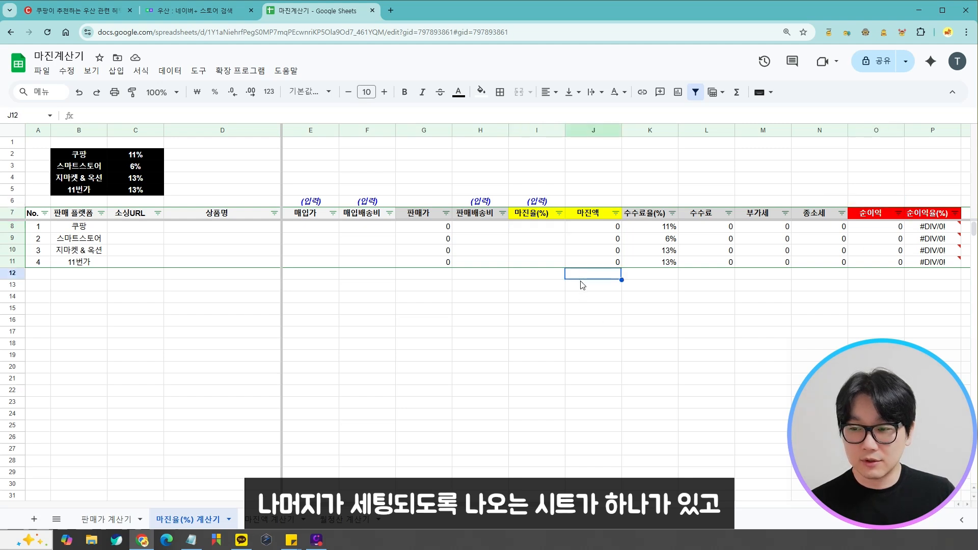
left_click(260, 520)
left_click(587, 228)
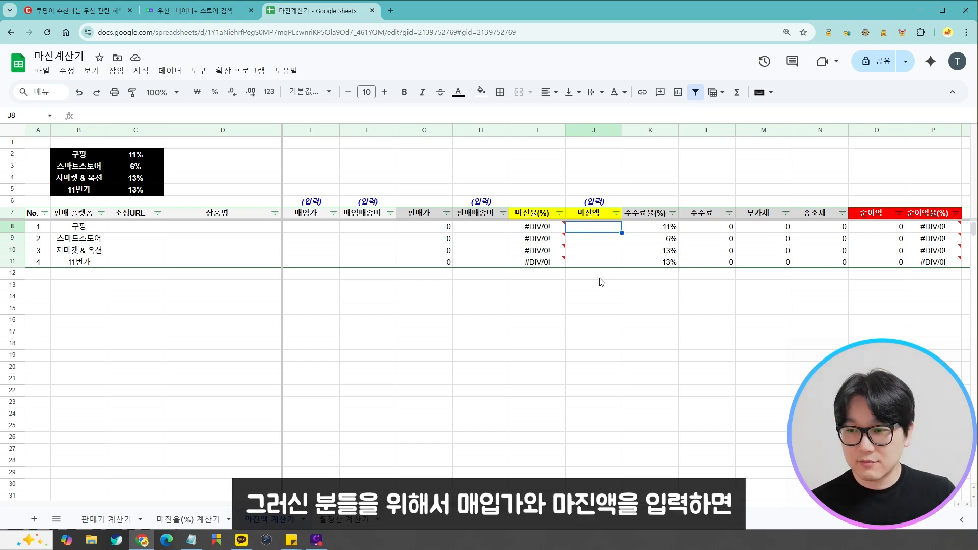
left_click(598, 275)
left_click(590, 230)
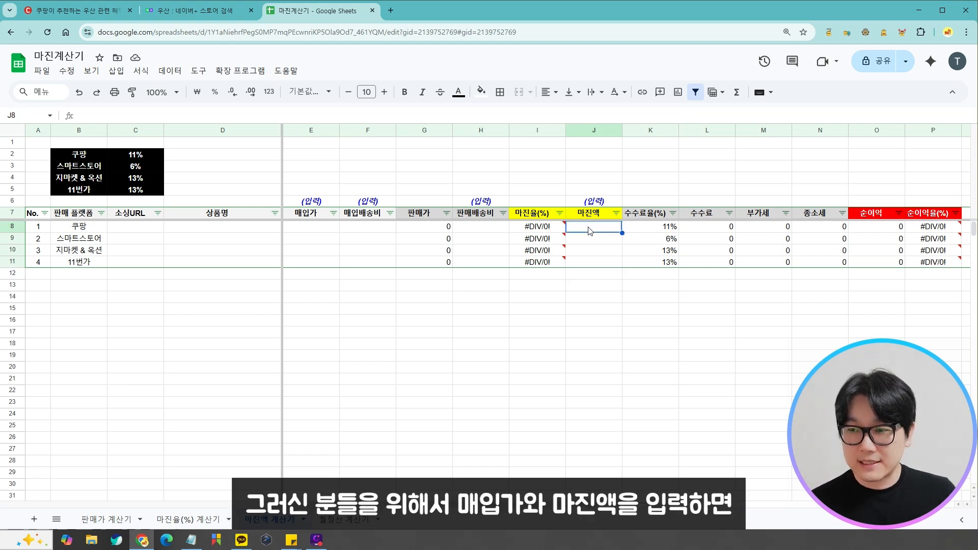
left_click_drag(718, 202, 911, 196)
left_click(645, 287)
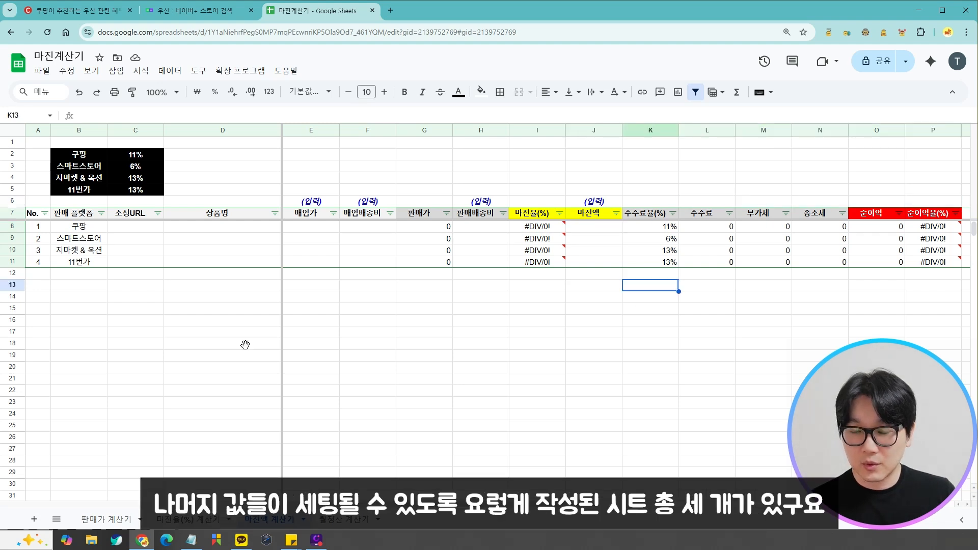
left_click(536, 322)
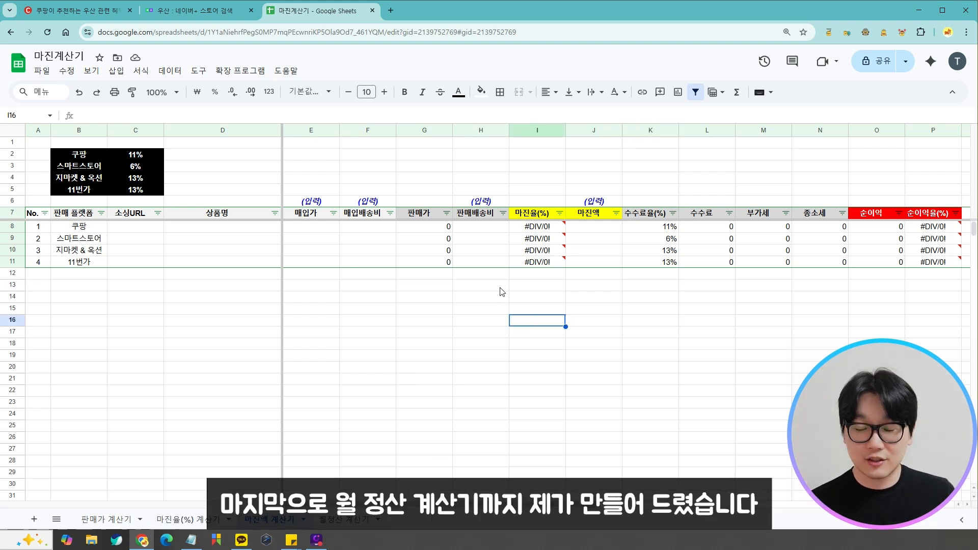
left_click(460, 287)
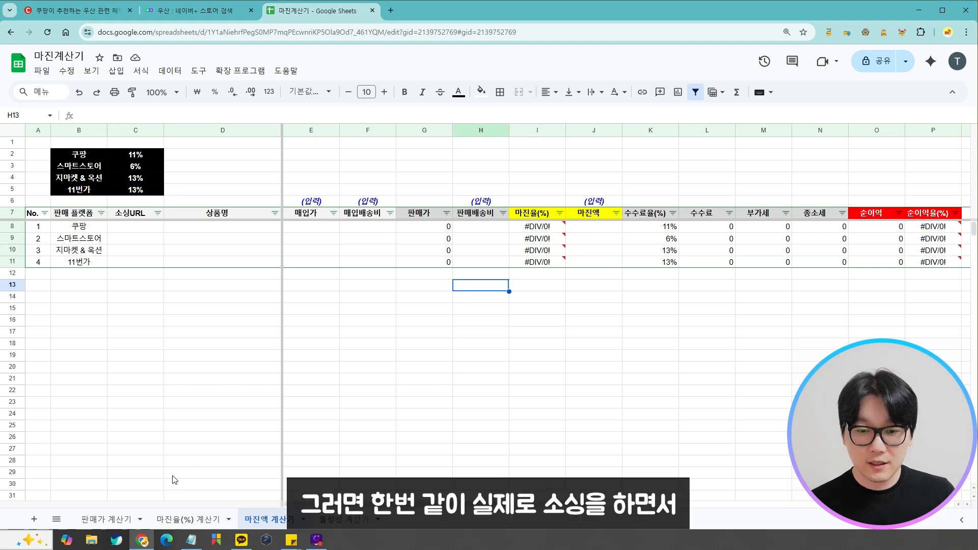
- Open the ROJI 3단 umbrella from the Coupang results and put its URL in the 쿠팡 row's 소싱URL cell on the 판매가 계산기 sheet
left_click(122, 519)
left_click(337, 321)
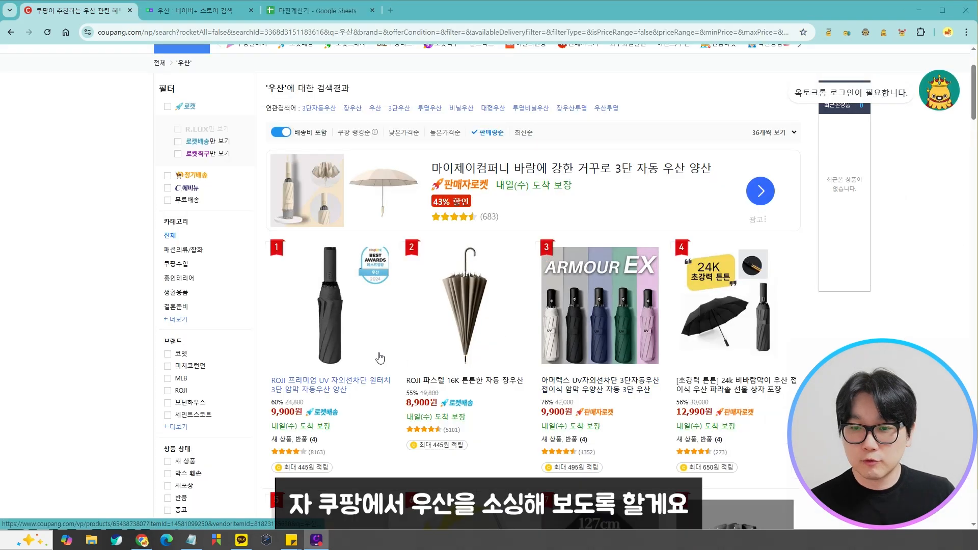
left_click(359, 333)
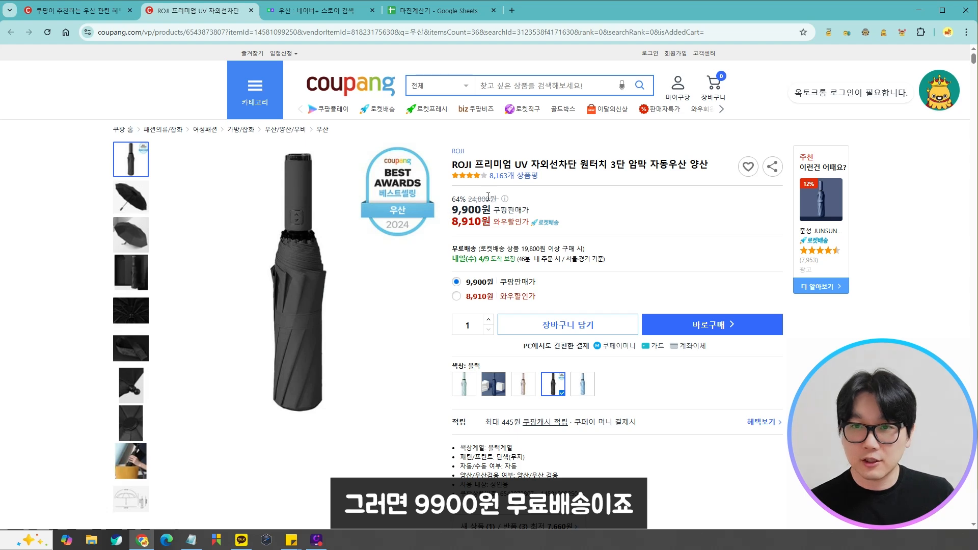
left_click(324, 34)
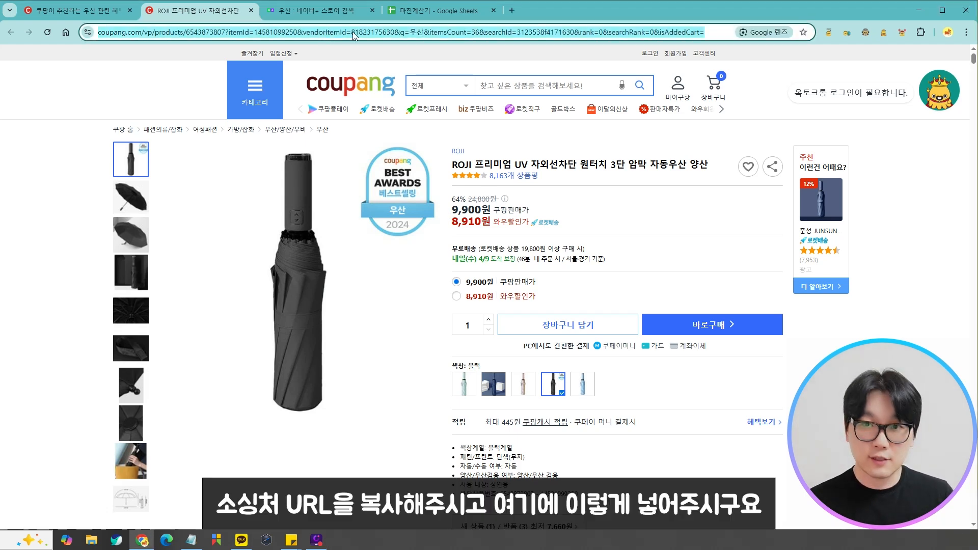
left_click(424, 10)
key("ctrl+v")
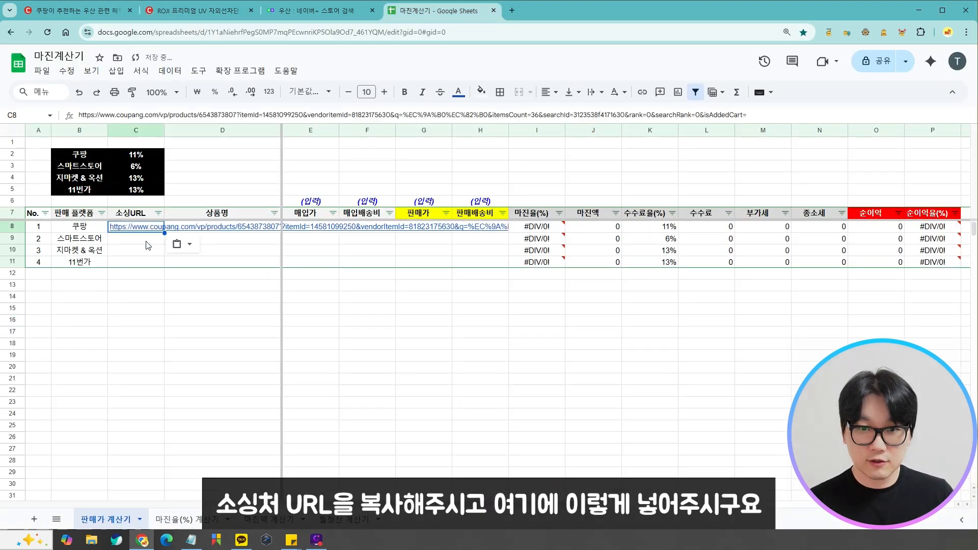
- Enter 3단 우산 as the 상품명 in the 쿠팡 row
left_click(227, 252)
key("Up")
key("Up")
type("3단 우")
type("사")
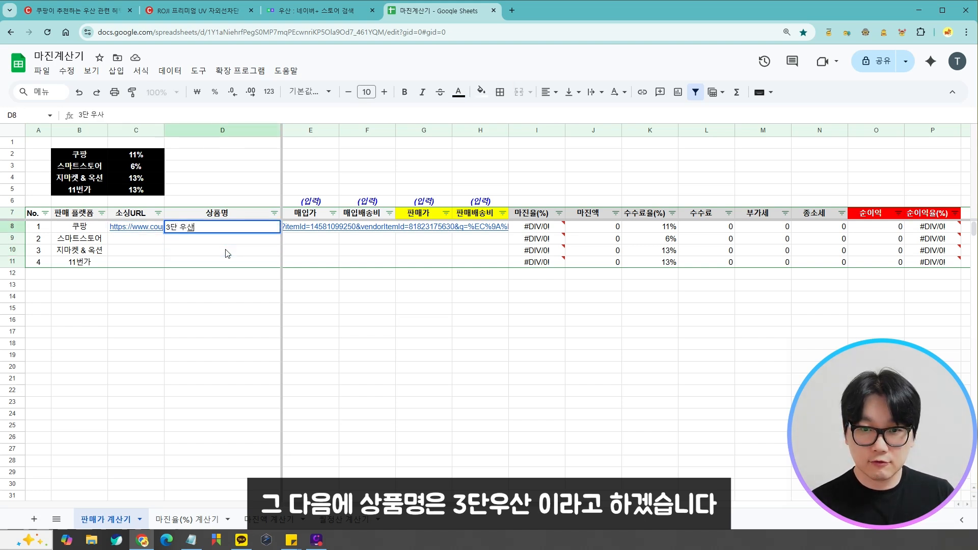
key("Tab")
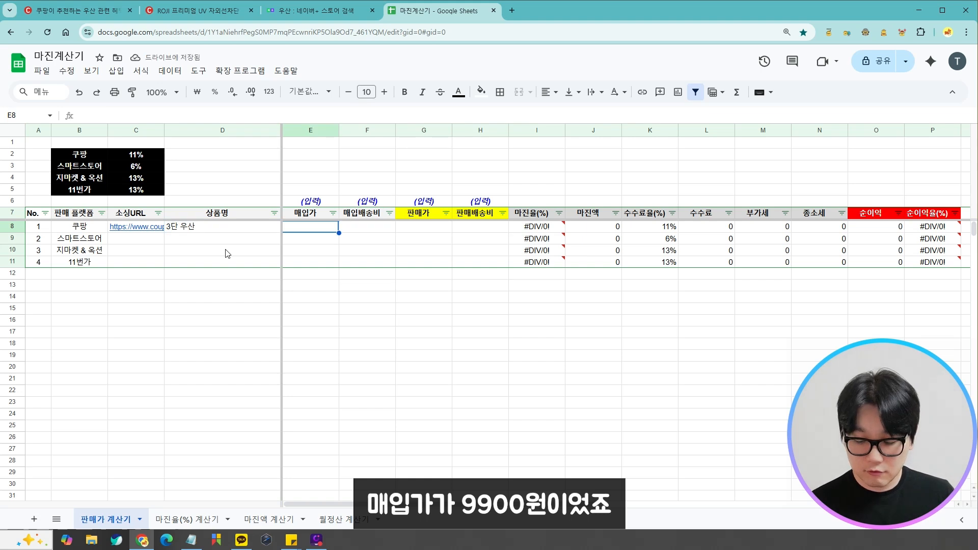
- Set the 쿠팡 row's 매입가 to 9900 and its 매입배송비 to 0
type("9900")
key("Tab")
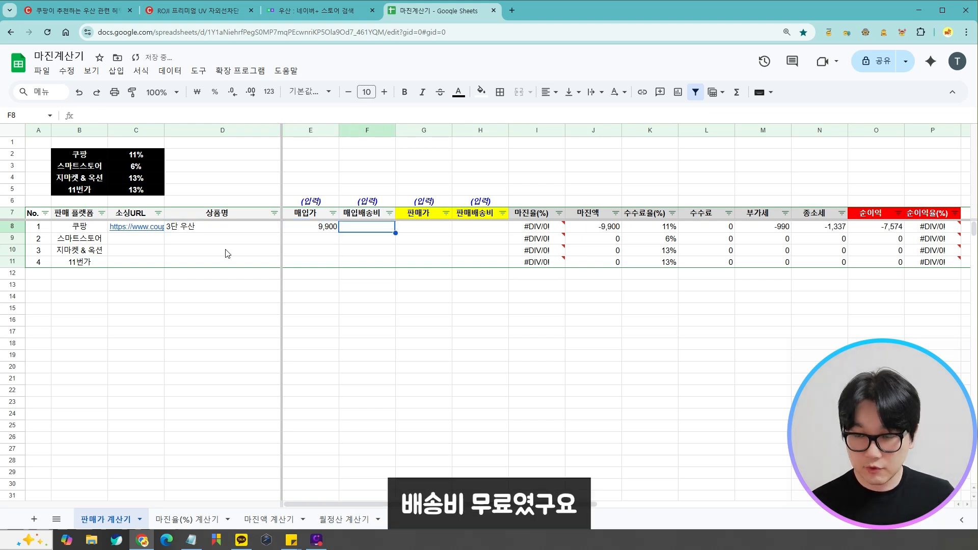
type("0")
key("Tab")
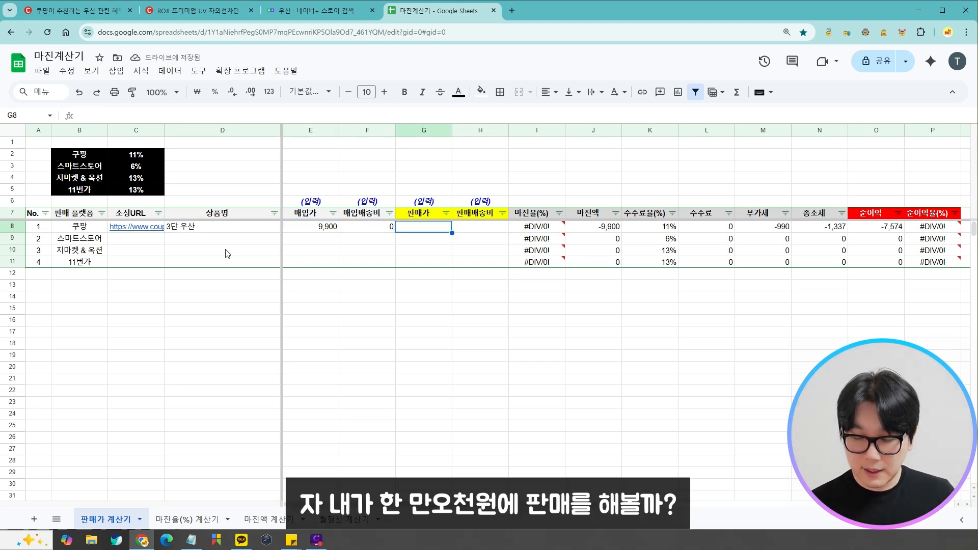
- Set the 쿠팡 row's 판매가 to 15000 and its 판매배송비 to 0
type("15000")
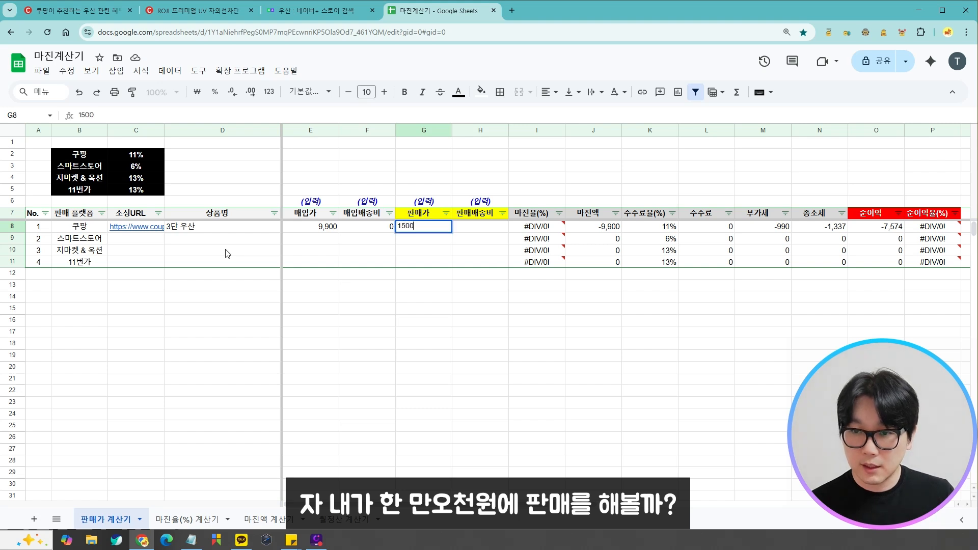
key("Return")
key("Up")
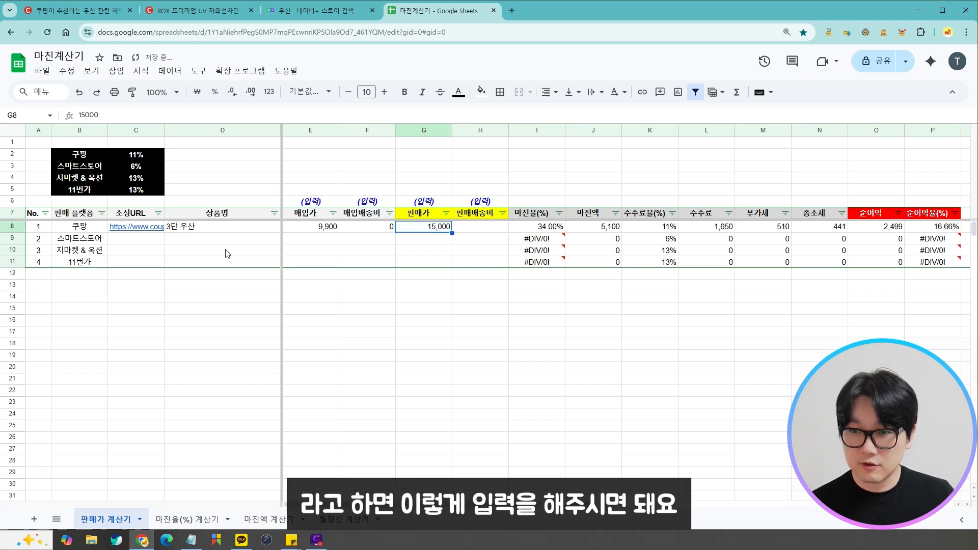
key("Right")
type("0")
key("Return")
key("Up")
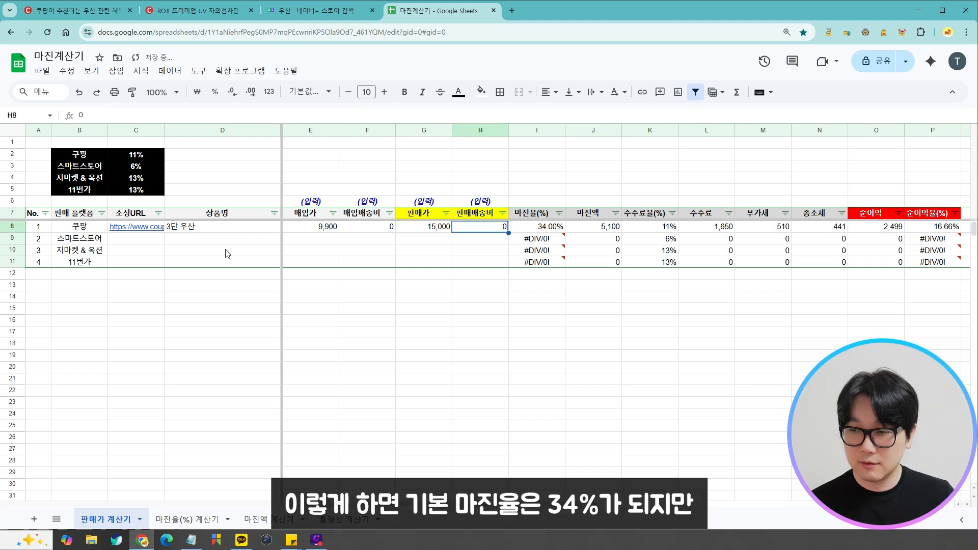
- Review the 쿠팡 row's calculated margin, fee, tax, 순이익 and 순이익율(%) cells
key("Right")
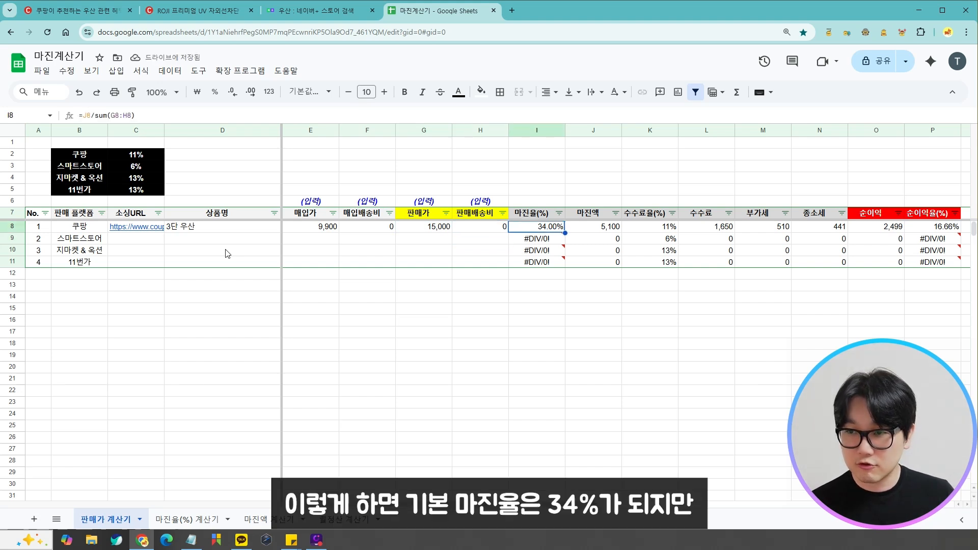
key("Right")
key("Right")
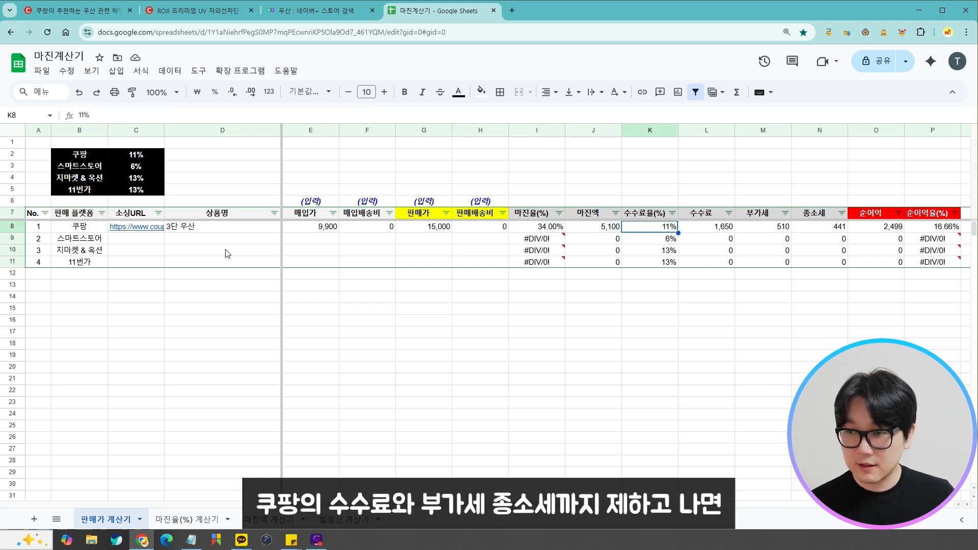
key("Right")
key("Right")
key("Right")
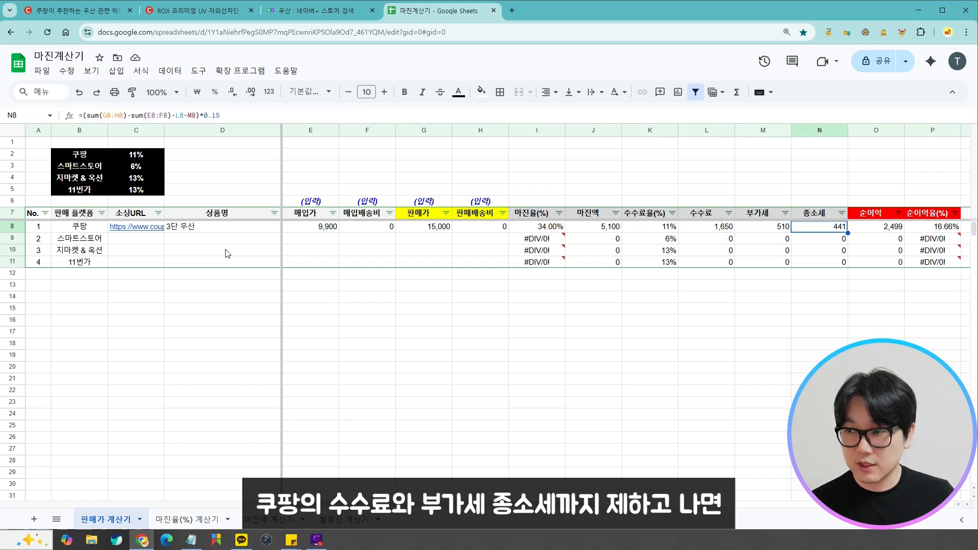
key("Right")
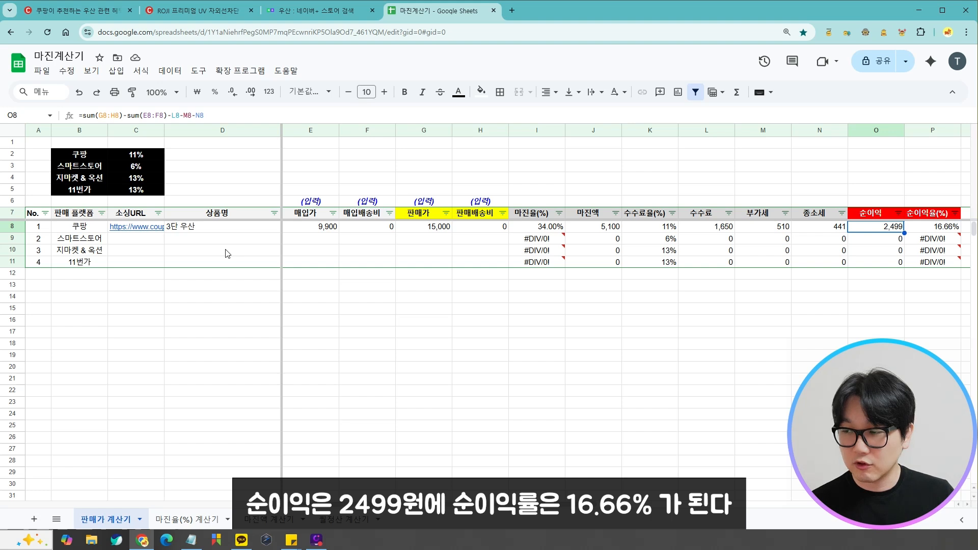
key("Right")
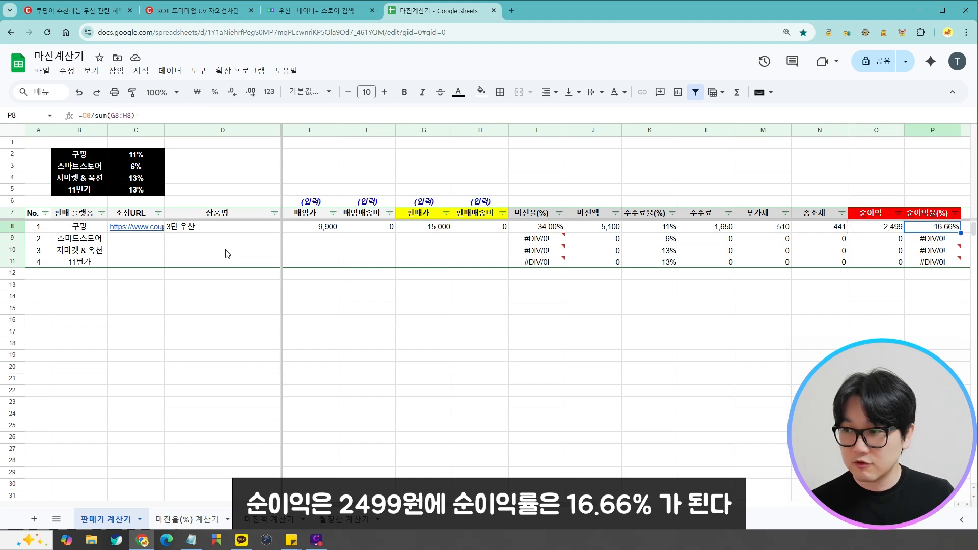
key("Left")
key("Left")
key("Left")
key("Left")
key("Left")
key("Left")
key("Left")
key("Left")
key("Left")
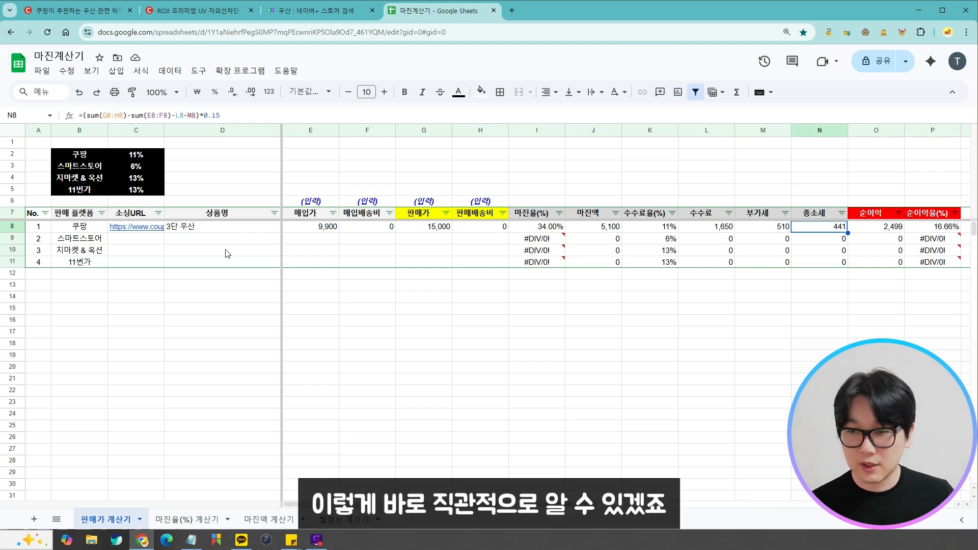
key("Left")
key("Left")
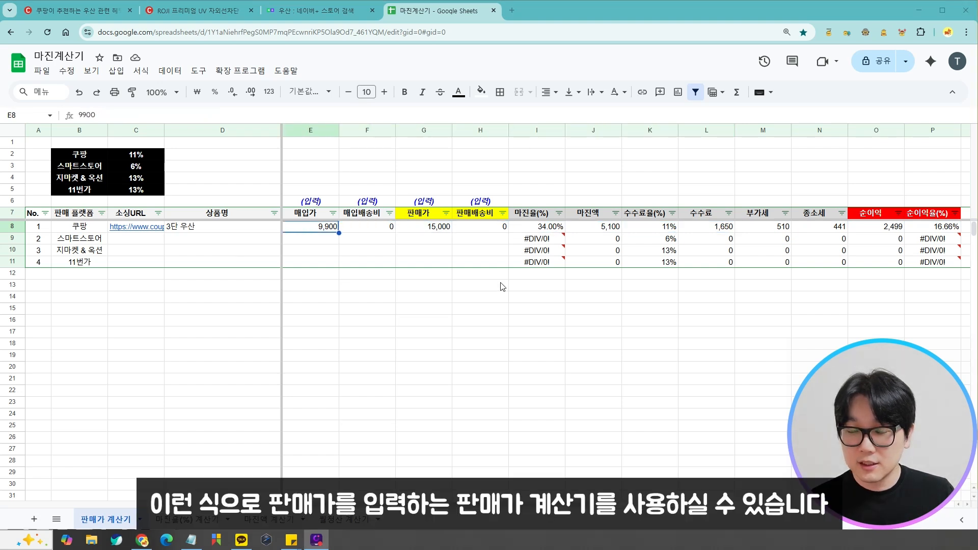
- Open the brown check DAKS umbrella from the Naver results and put its URL in the 스마트스토어 row's 소싱URL cell on the 마진율(%) 계산기 sheet
left_click(426, 239)
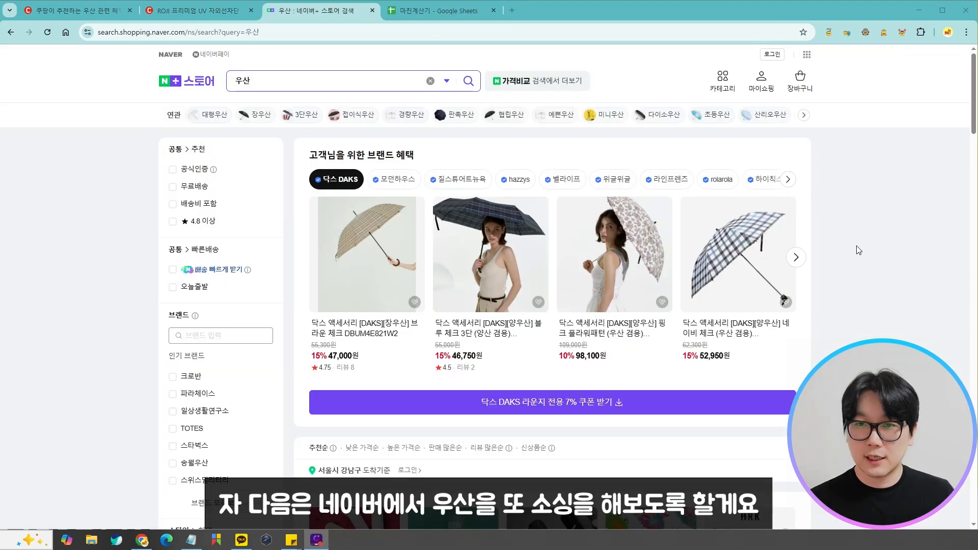
left_click(386, 250)
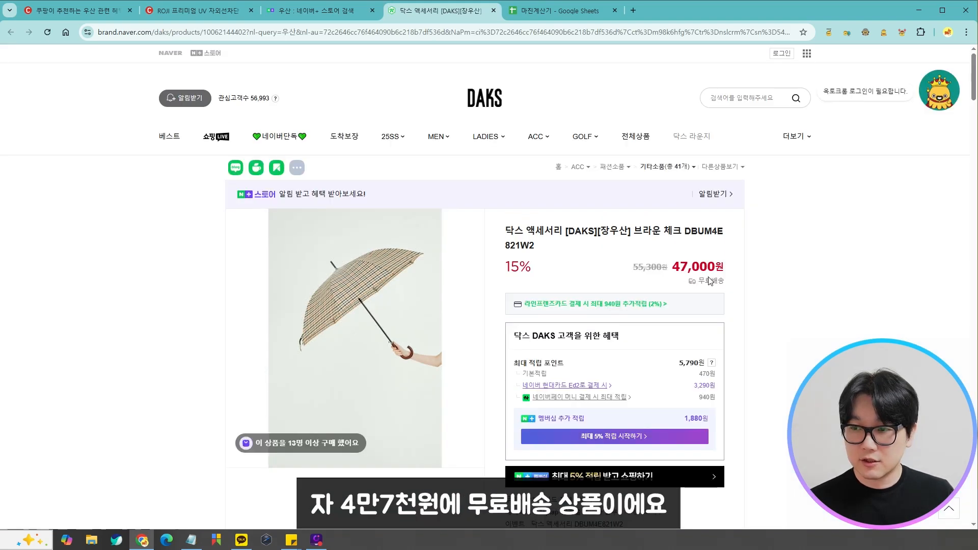
left_click(279, 33)
left_click(560, 11)
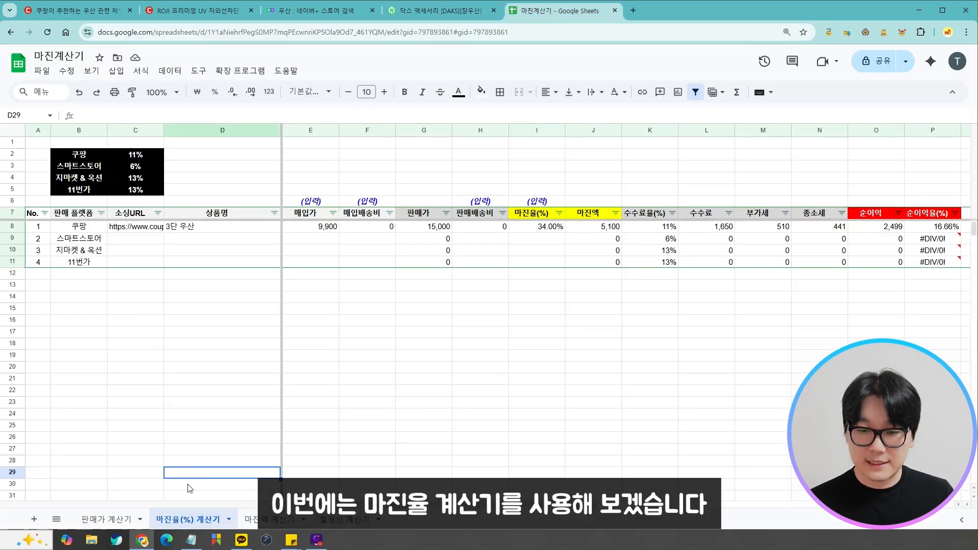
left_click(205, 324)
left_click(142, 241)
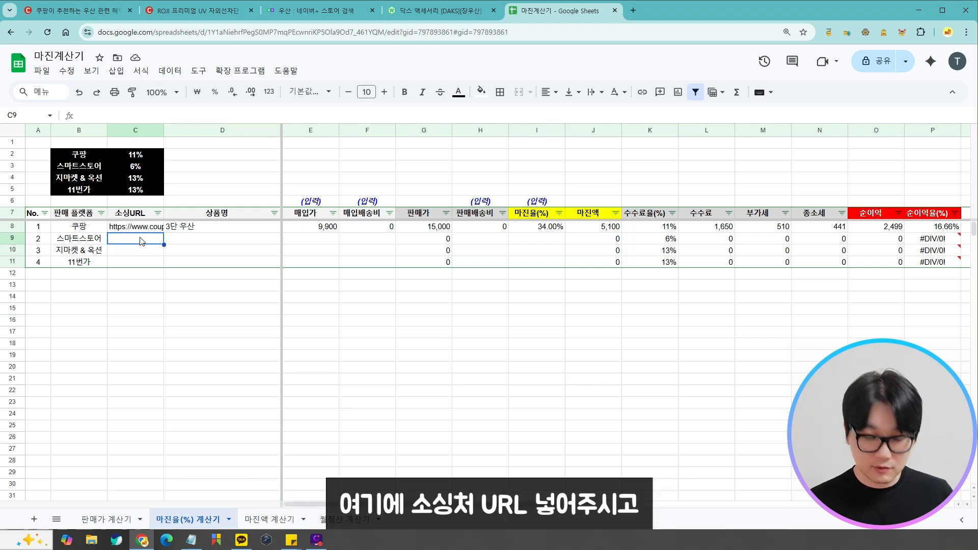
key("ctrl+v")
- Fill the 스마트스토어 row with the 상품명 닥스 우산, a 매입가 of 47000 and a 매입배송비 of 0
key("Tab")
type("닥스 우산")
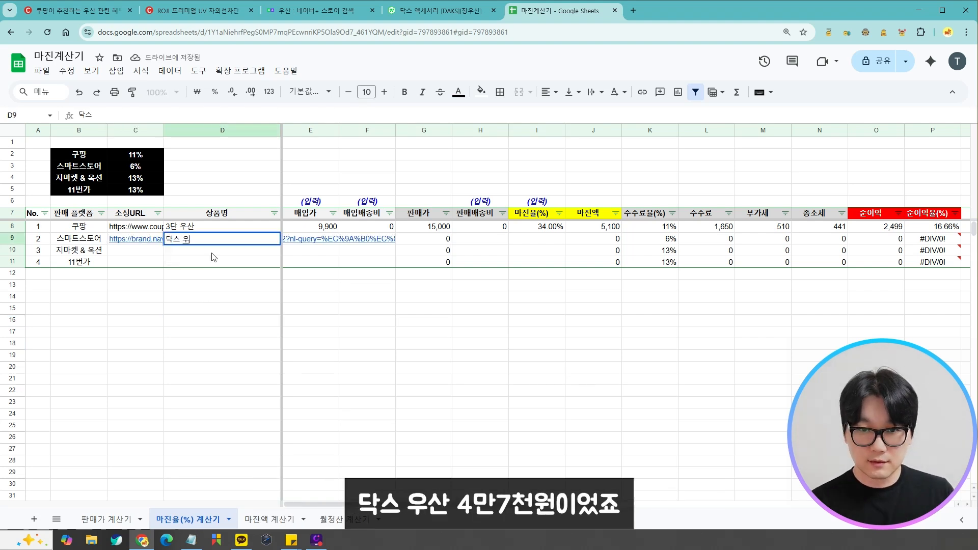
key("Tab")
type("47000")
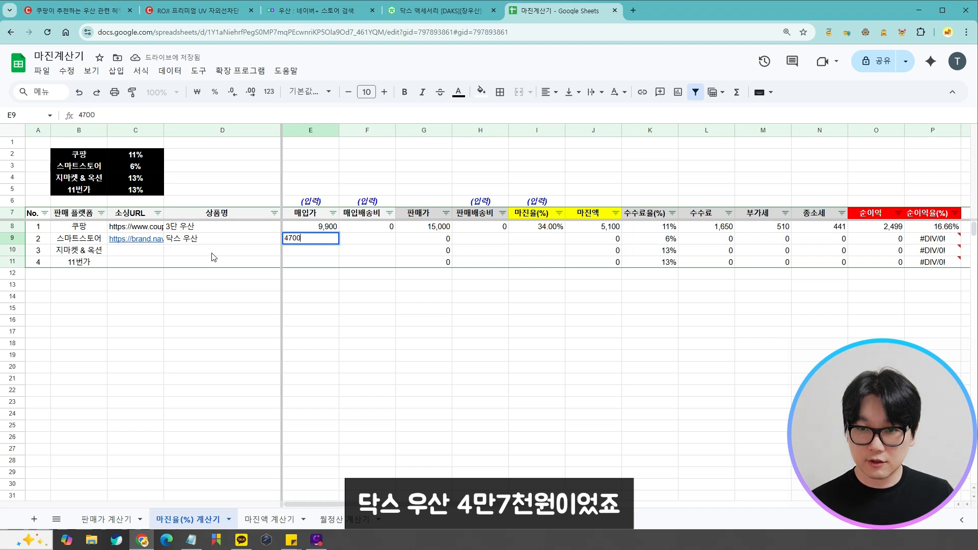
key("Tab")
type("0")
- Set the 스마트스토어 row's 마진율(%) to 30%
key("Tab")
key("Tab")
key("Tab")
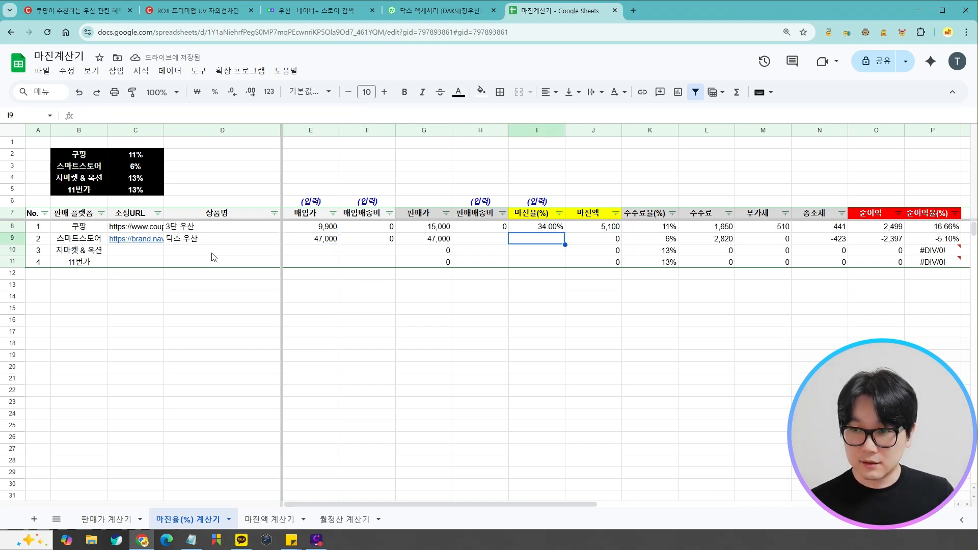
type("30")
key("Return")
key("Up")
key("Left")
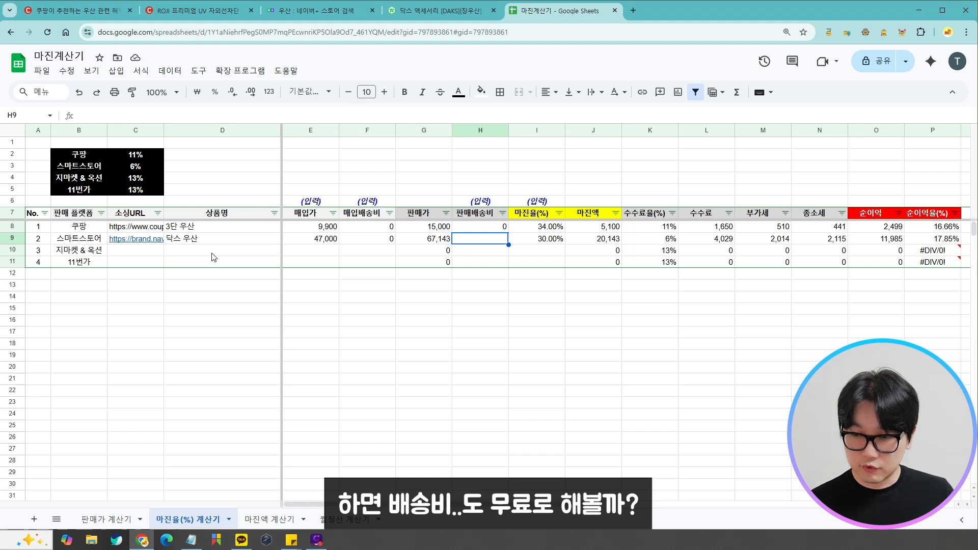
- Set the 스마트스토어 row's 판매배송비 to 0 on the 마진율(%) 계산기 sheet
type("0")
key("Return")
key("Up")
- Review the 스마트스토어 row's 마진율(%), 수수료율(%), 수수료, 부가세, 종소세, 순이익 and 순이익율(%) cells one after another
key("Right")
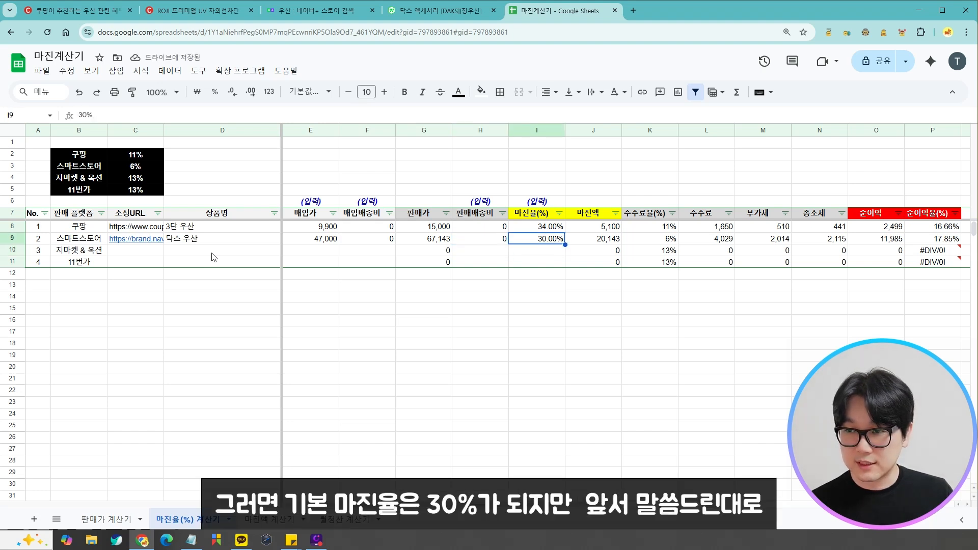
key("Right")
key("Right")
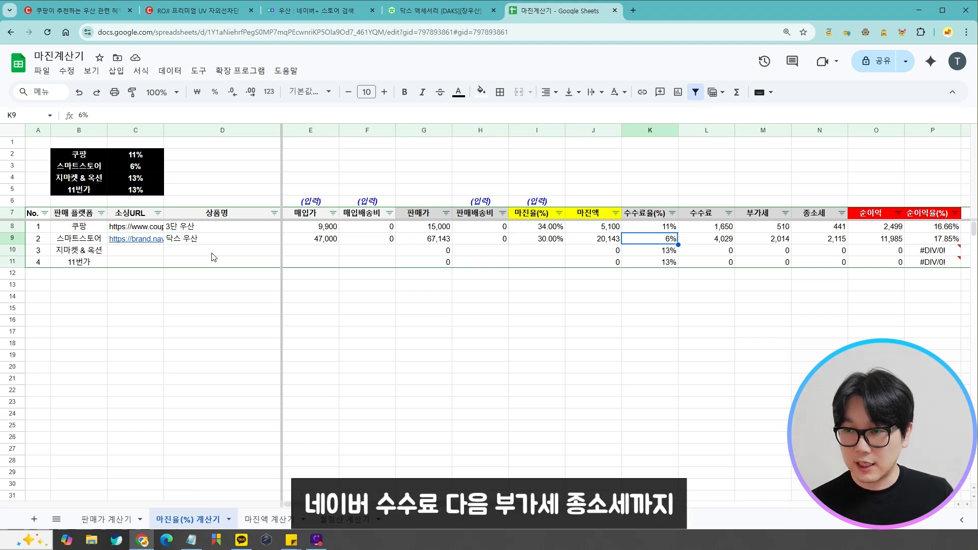
key("Right")
key("Right")
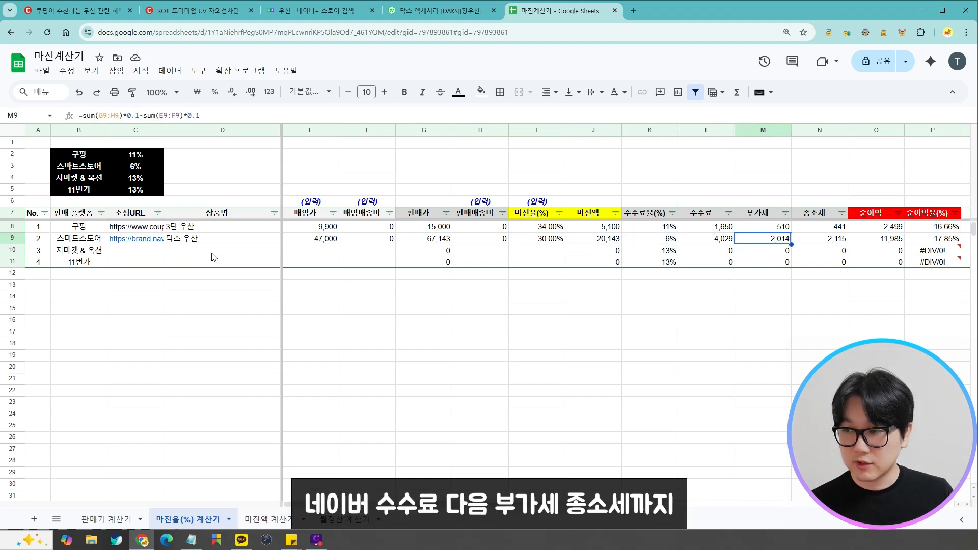
key("Right")
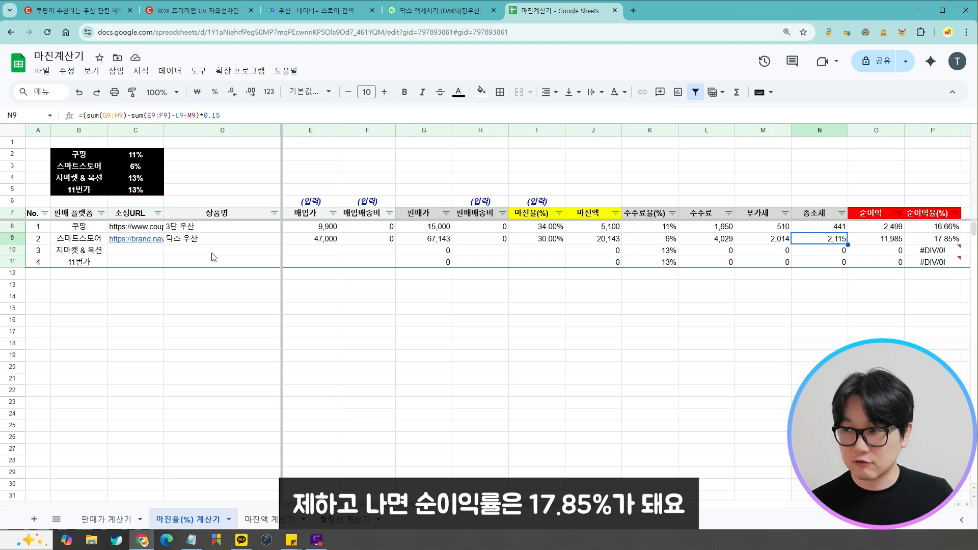
key("Right")
key("Right")
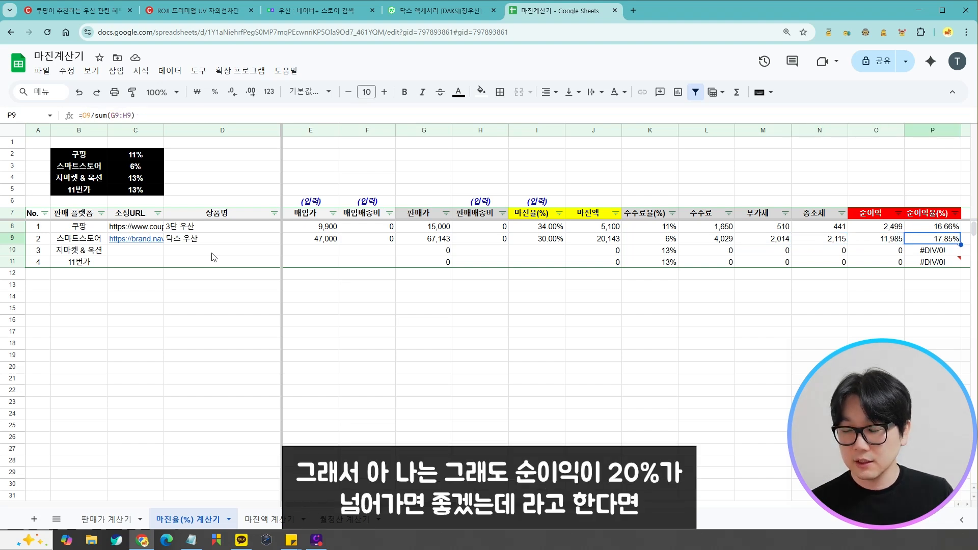
- Set the 스마트스토어 row's 판매배송비 to 3000 on the 마진율(%) 계산기 sheet
key("Left")
key("Left")
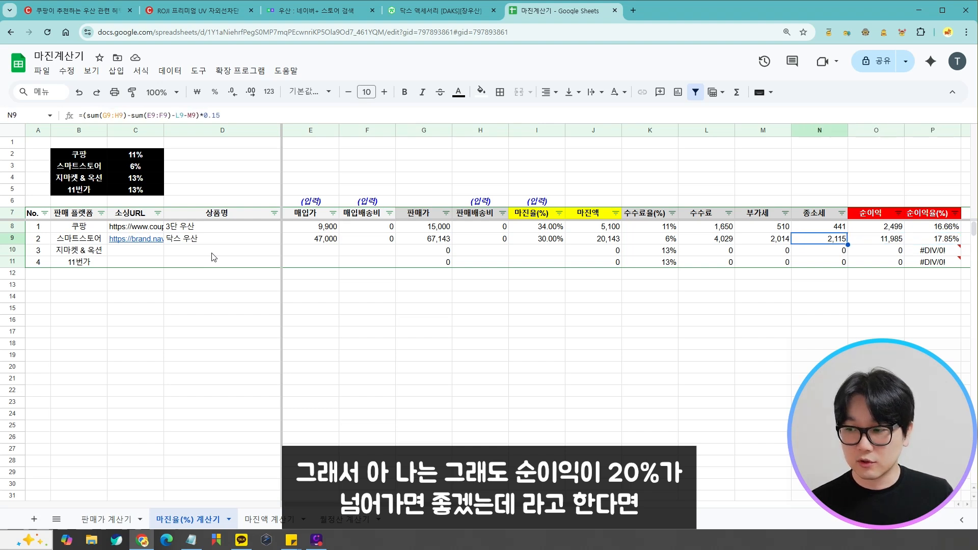
key("Left")
key("Left")
key("Left")
key("Left")
key("Left")
key("Left")
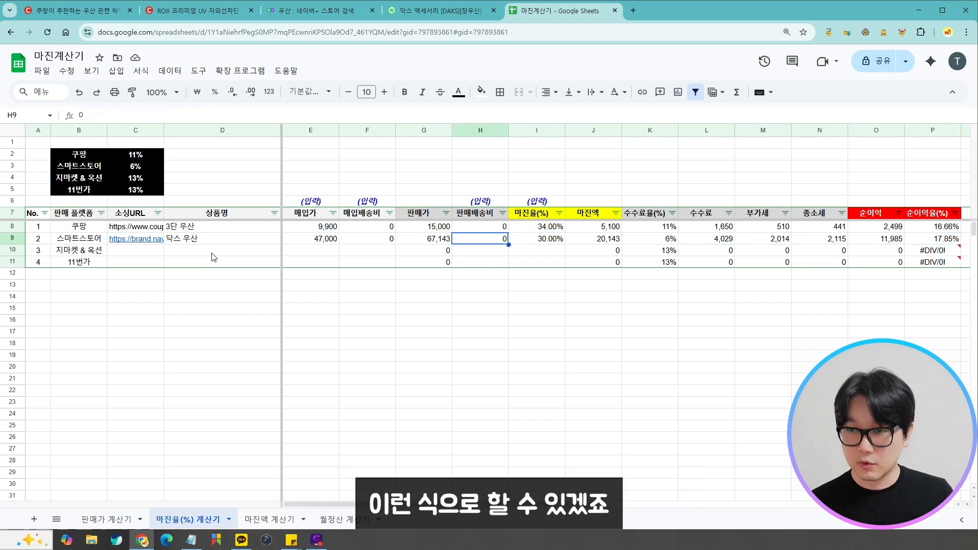
type("3000")
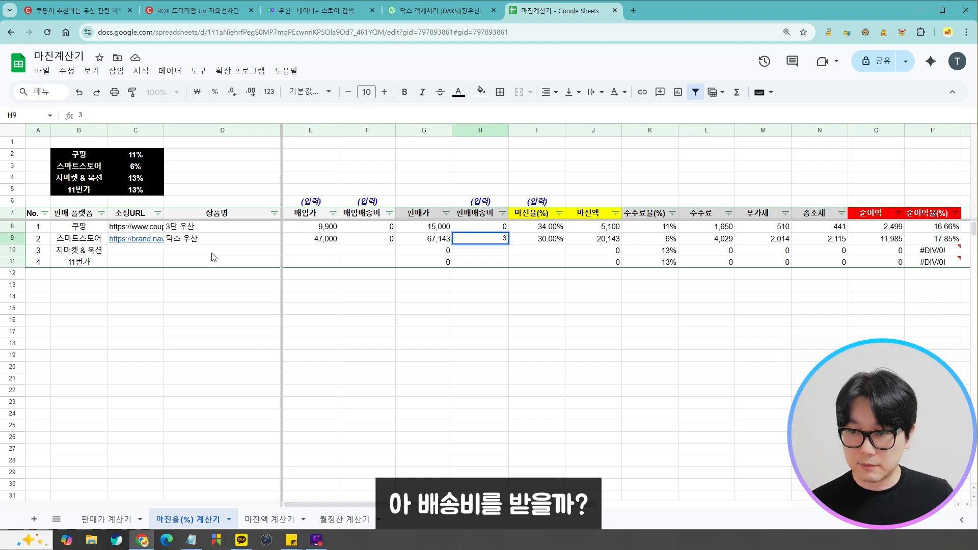
key("Return")
- Check the 스마트스토어 row's recalculated fee, tax and 순이익율(%) cells with the delivery charge included
key("Up")
key("Right")
key("Right")
key("Right")
key("Right")
key("Right")
key("Right")
key("Right")
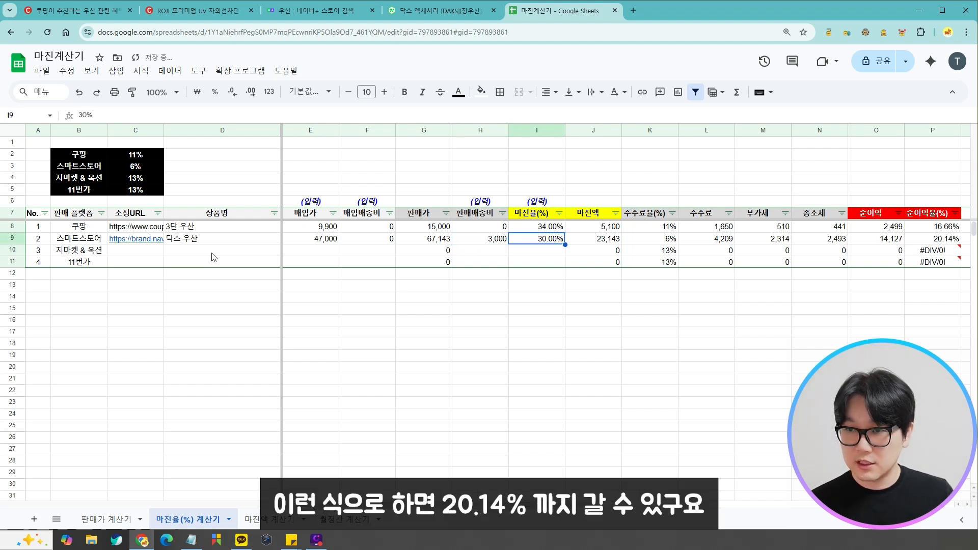
key("Left")
key("Left")
key("Left")
key("Left")
key("Left")
key("Left")
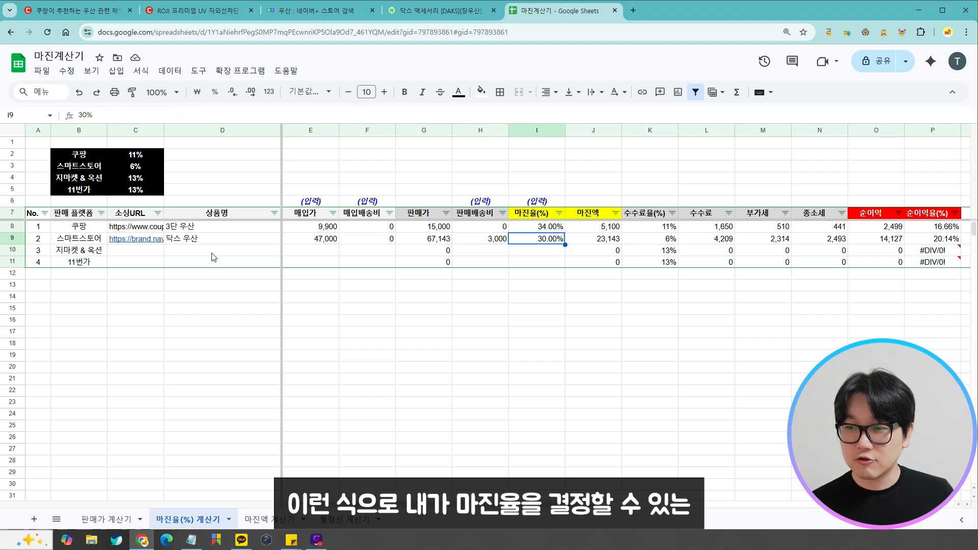
- Switch to the 마진액 계산기 sheet and set the 쿠팡 row's 마진액 to 5000
left_click(538, 286)
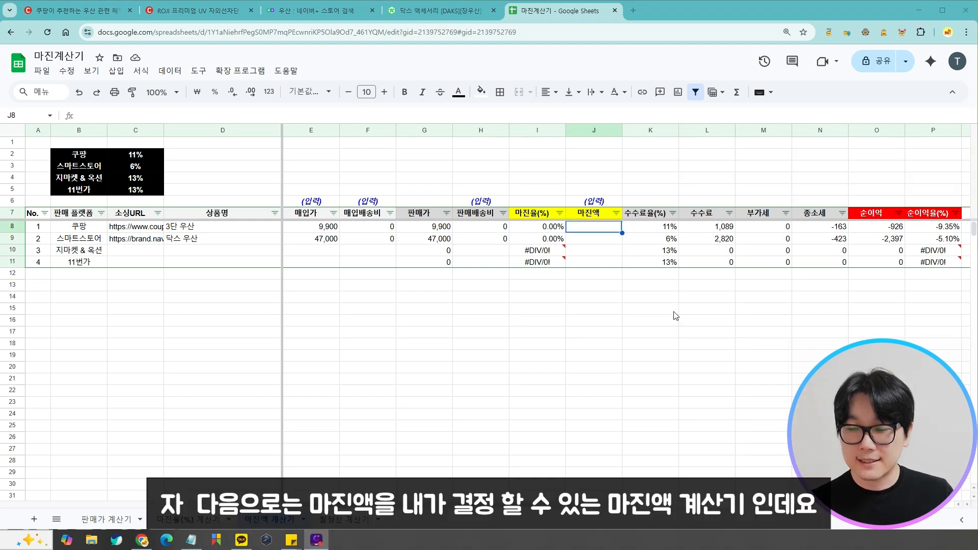
left_click(642, 292)
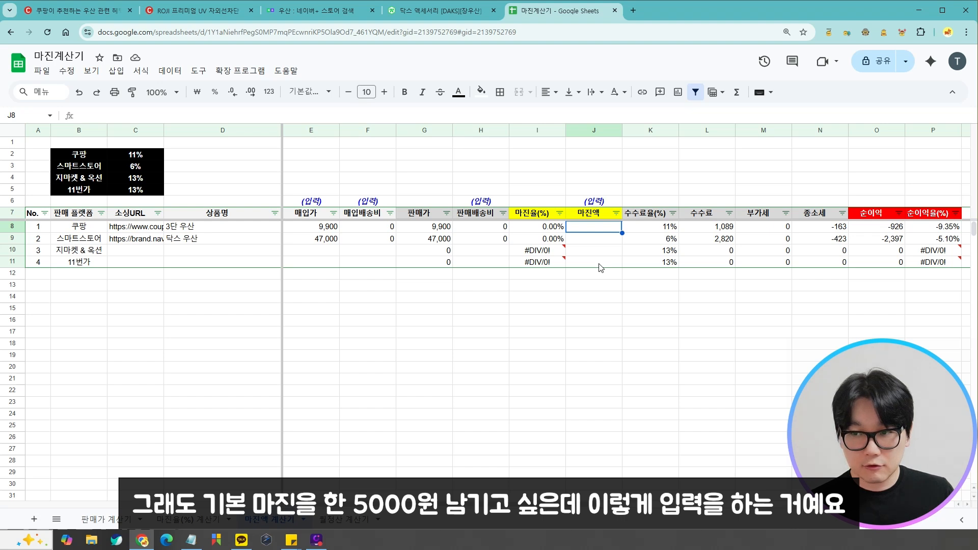
type("500")
key("Return")
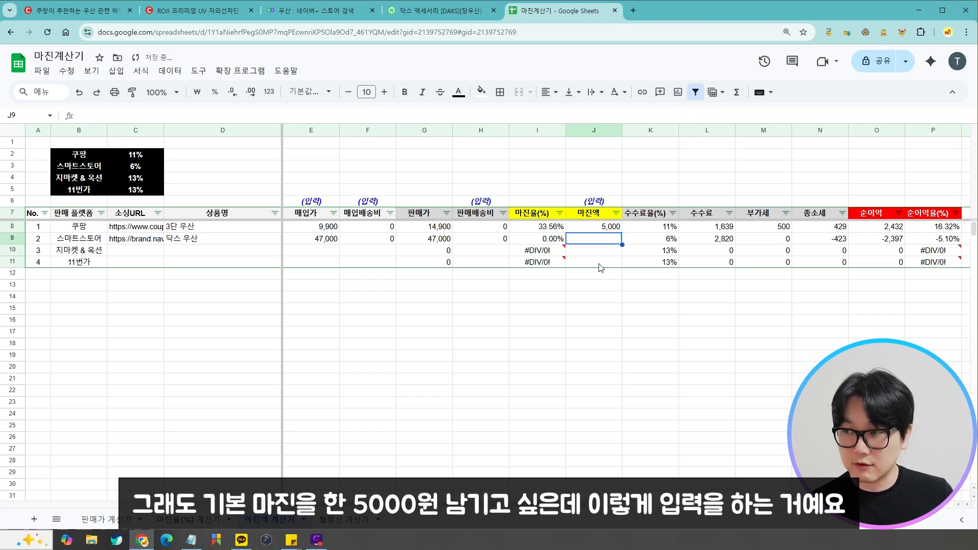
- Review the 쿠팡 row's 수수료, 부가세, 종소세, 순이익 and 순이익율(%) cells on the 마진액 계산기 sheet
key("Up")
key("Right")
key("Right")
key("Right")
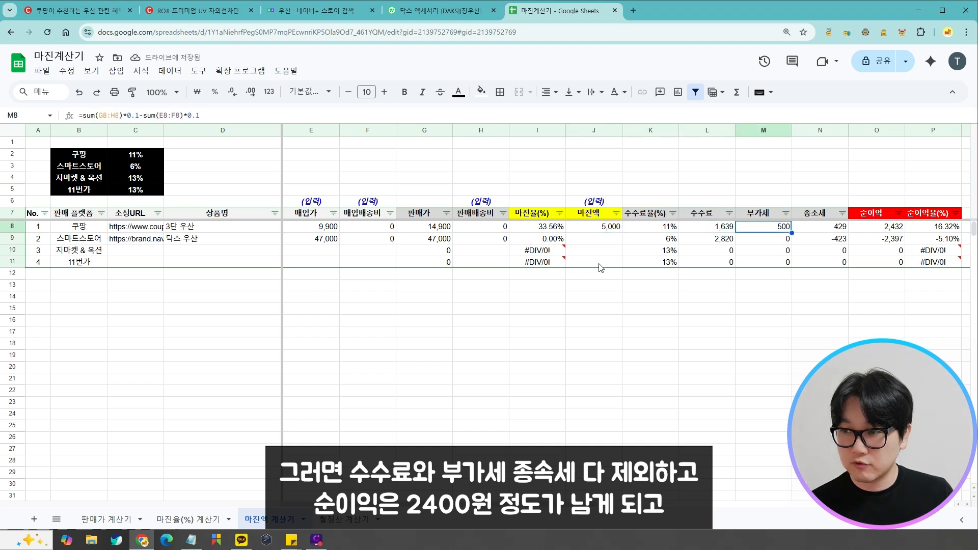
key("Right")
key("Right")
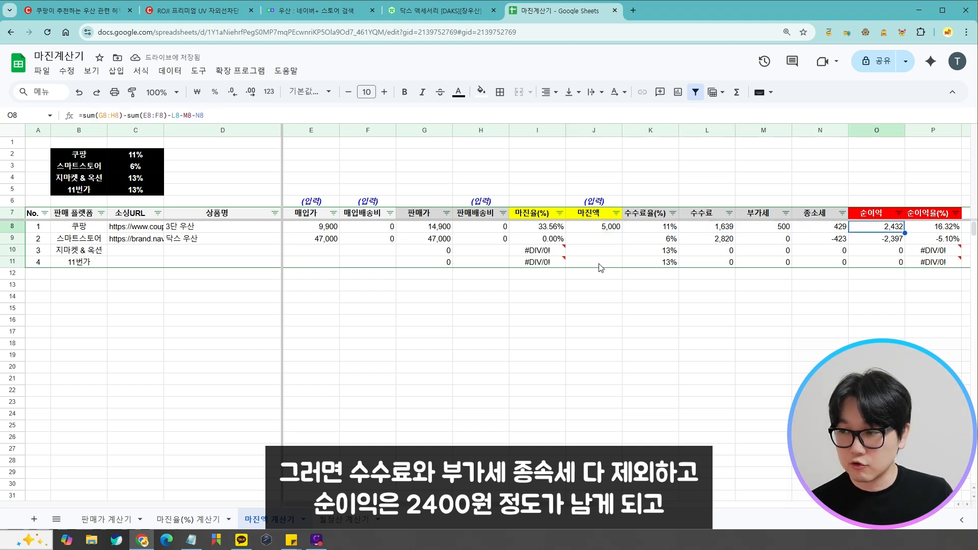
key("Right")
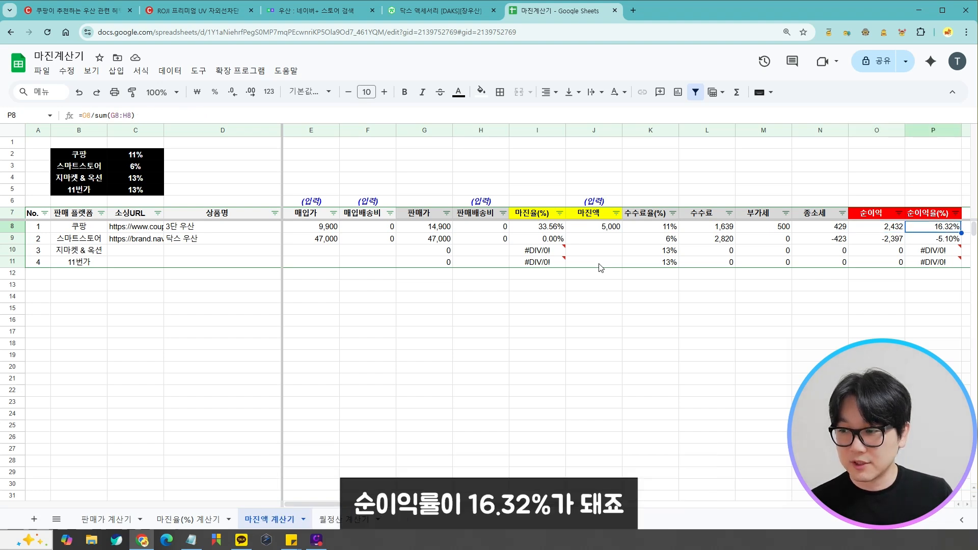
- Set the 스마트스토어 row's 마진액 to 10000 on the 마진액 계산기 sheet
key("Left")
key("Left")
key("Left")
key("Left")
key("Left")
key("Left")
key("Down")
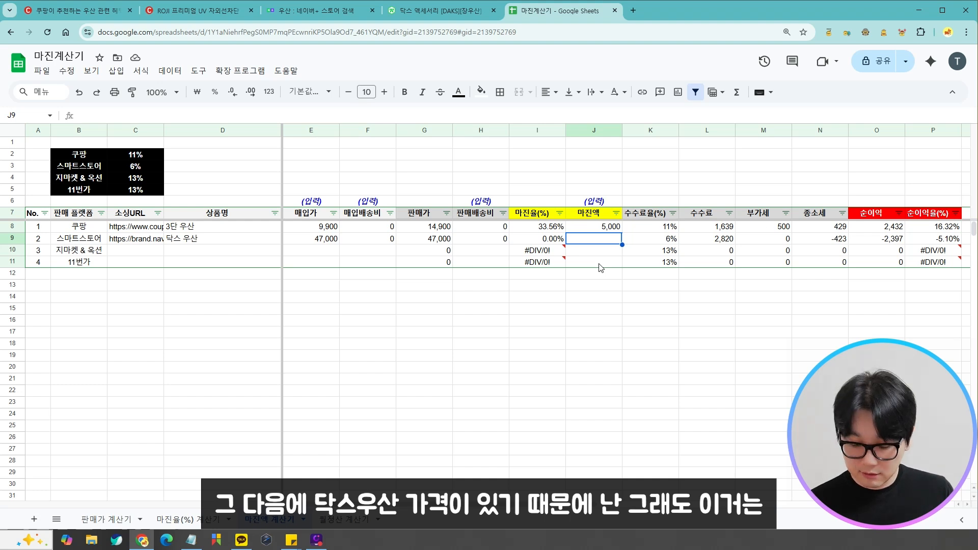
type("10000")
key("Return")
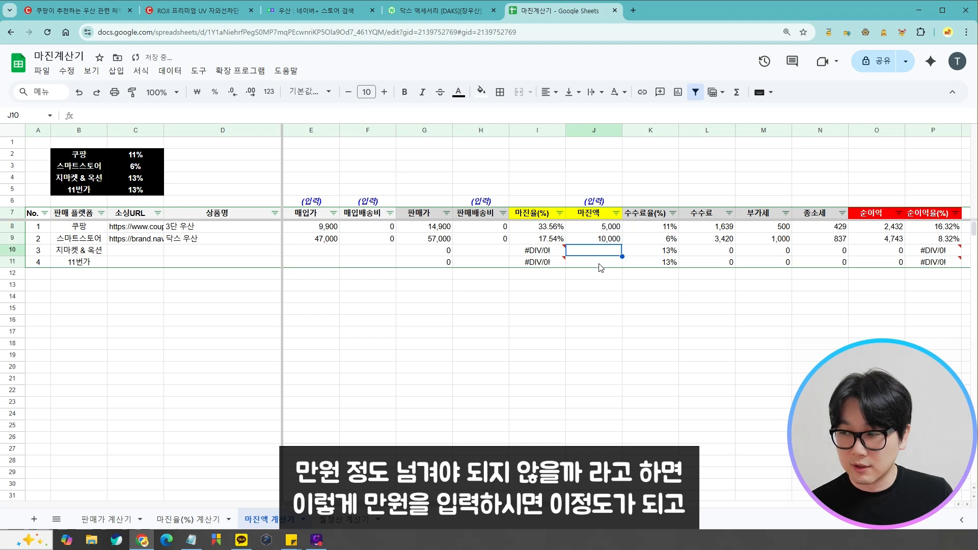
- Check the 스마트스토어 row's calculated cells through to its 순이익율(%) on the 마진액 계산기 sheet
key("Up")
key("Right")
key("Right")
key("Right")
key("Right")
key("Right")
key("Right")
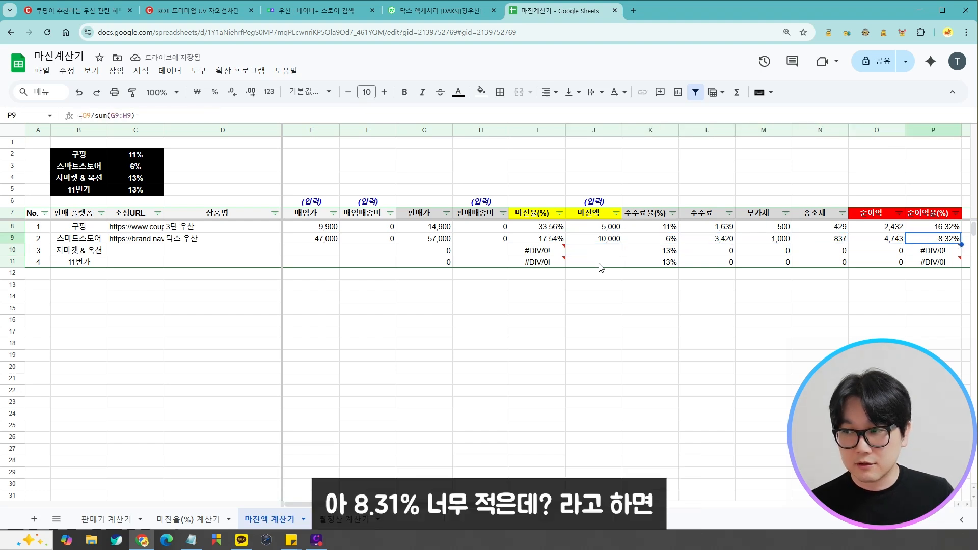
- Set the 스마트스토어 row's 판매배송비 to 3000 on the 마진액 계산기 sheet
key("Left")
key("Left")
key("Left")
key("Left")
key("Left")
key("Left")
key("Left")
key("Left")
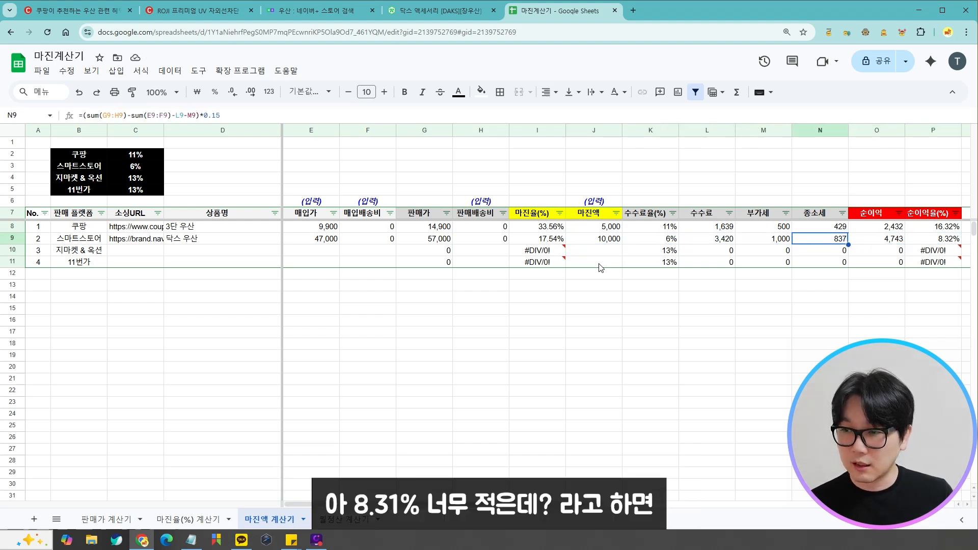
type("30")
key("Return")
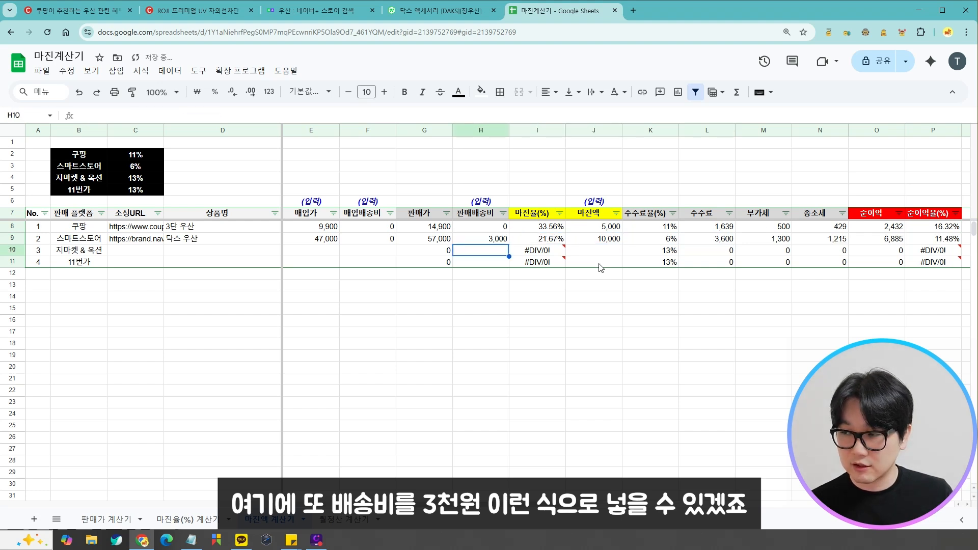
- Raise the 스마트스토어 row's 마진액 to 12,000
key("Up")
key("Right")
key("Right")
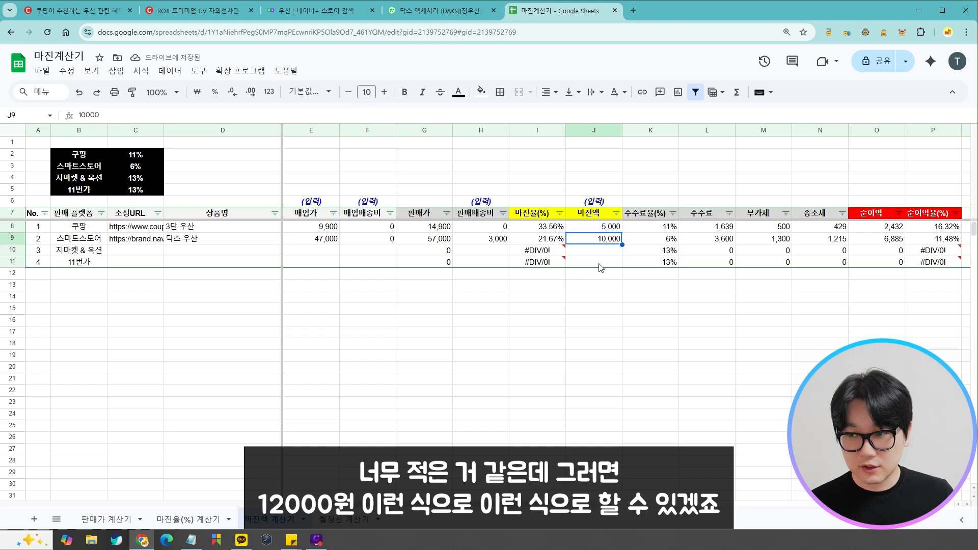
type("12,000")
key("Return")
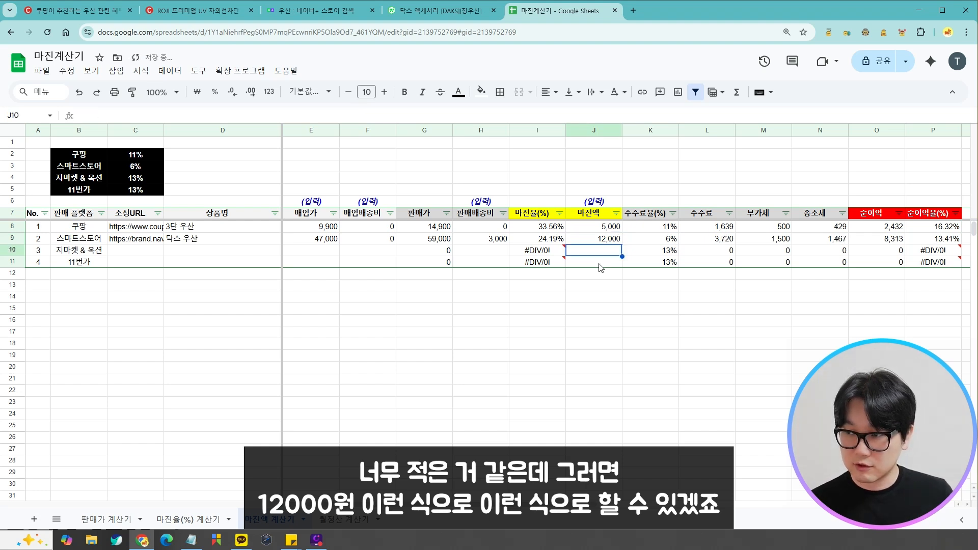
key("Up")
key("Up")
left_click(602, 286)
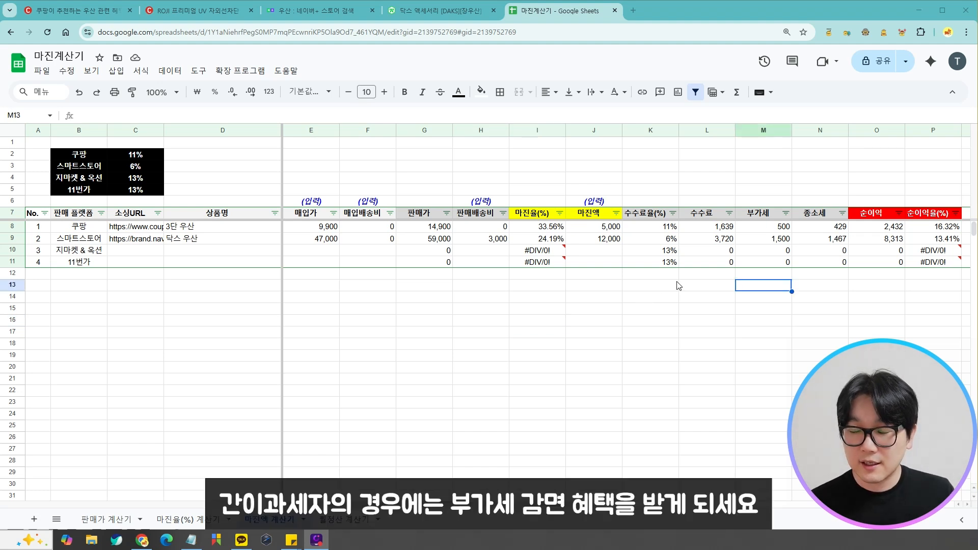
- Clear the 부가세 formulas in M8:M11 for all four platform rows on the 마진액 계산기 sheet
left_click(758, 232)
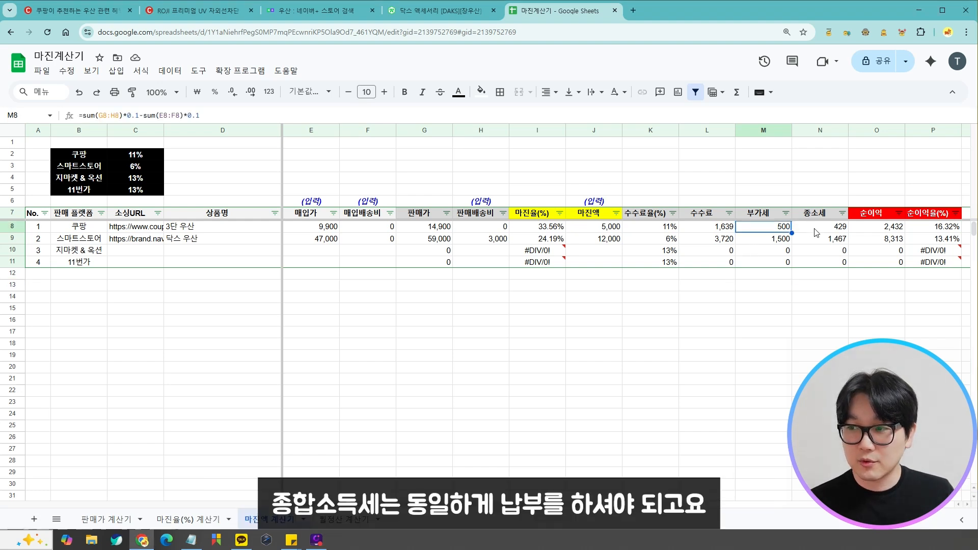
left_click(817, 232)
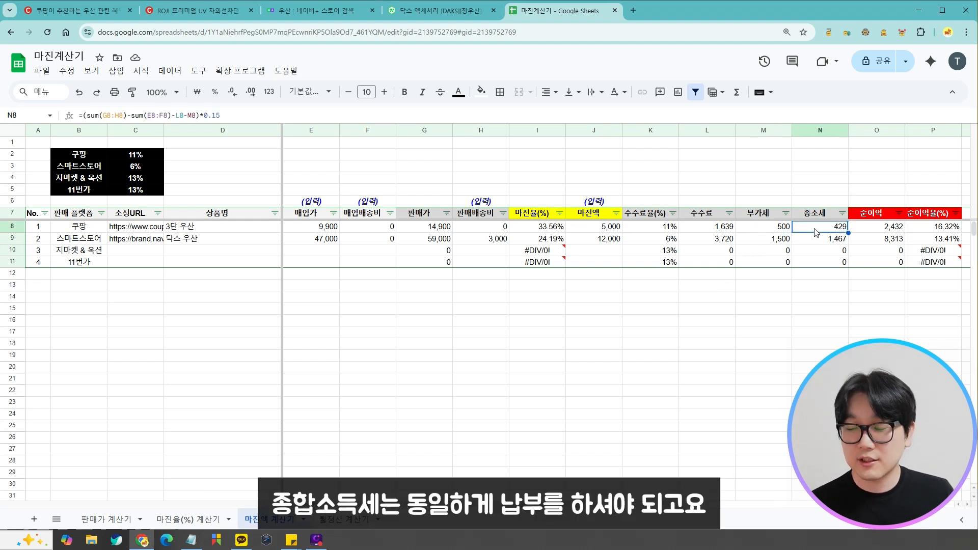
key("Left")
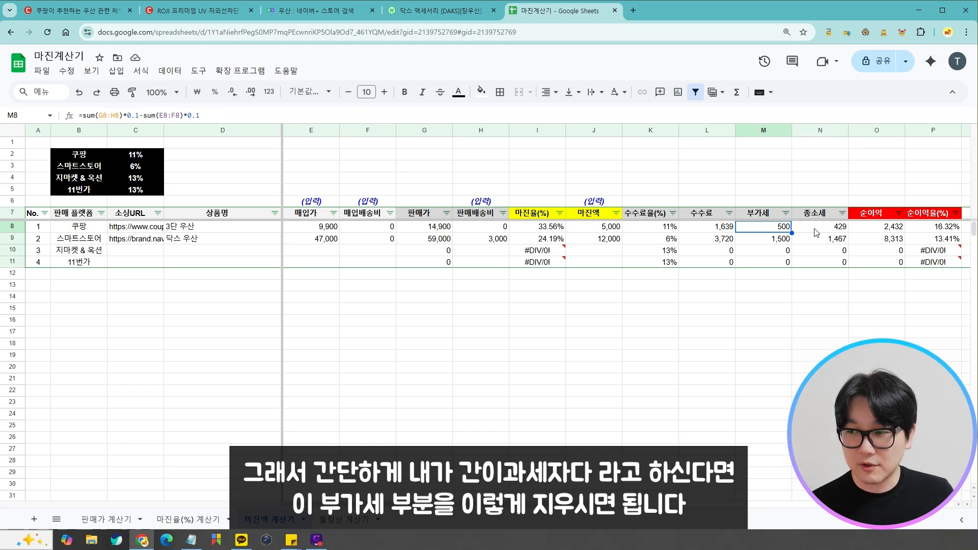
key("shift+Down")
key("shift+Down")
key("shift+Down")
key("Delete")
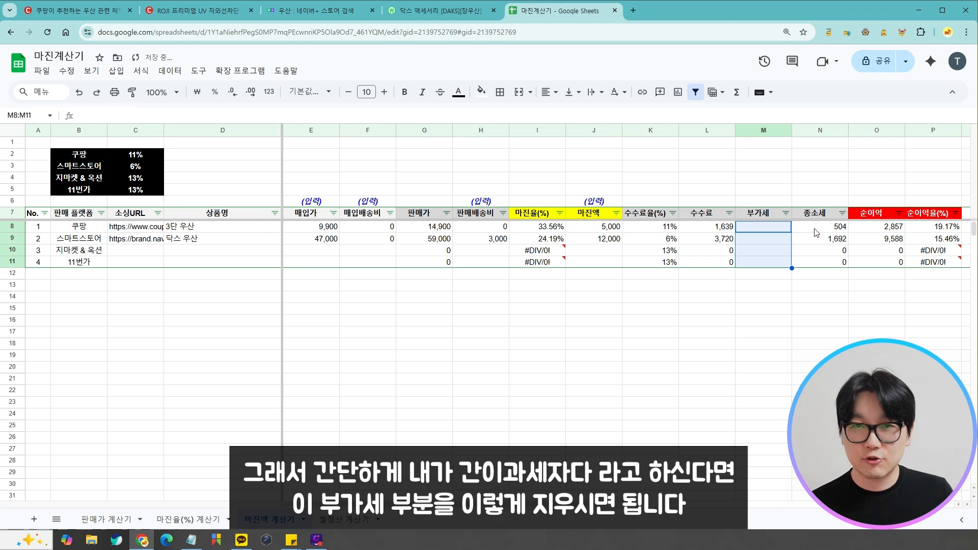
left_click(784, 289)
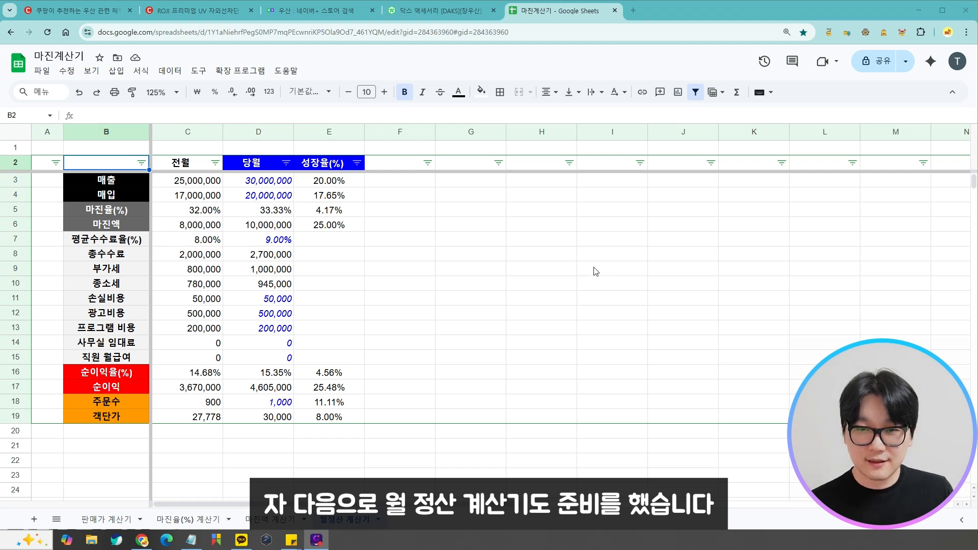
left_click(426, 286)
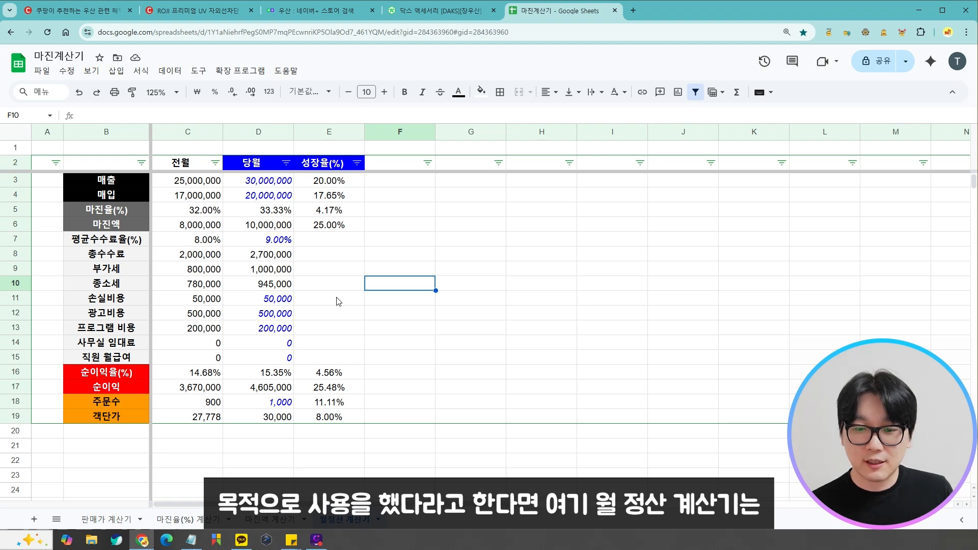
left_click(403, 335)
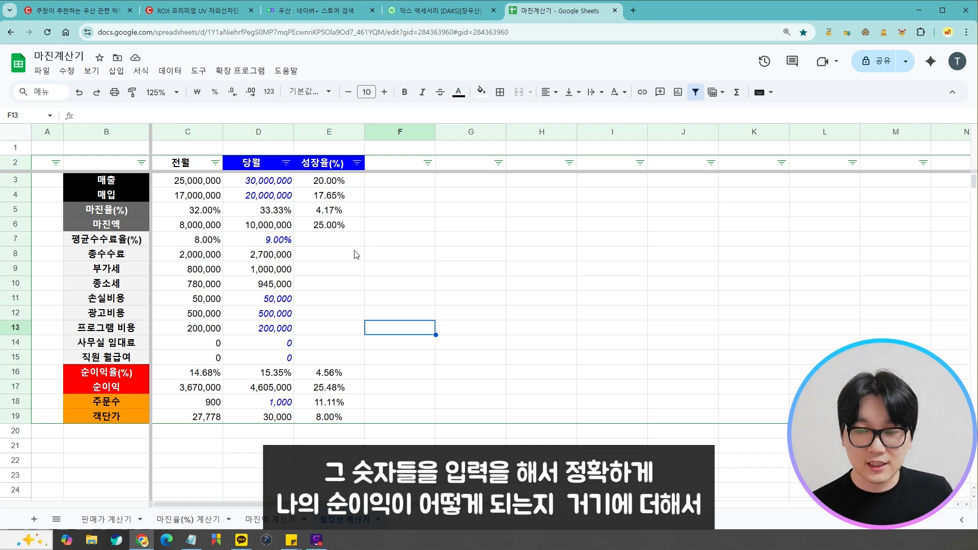
left_click(406, 281)
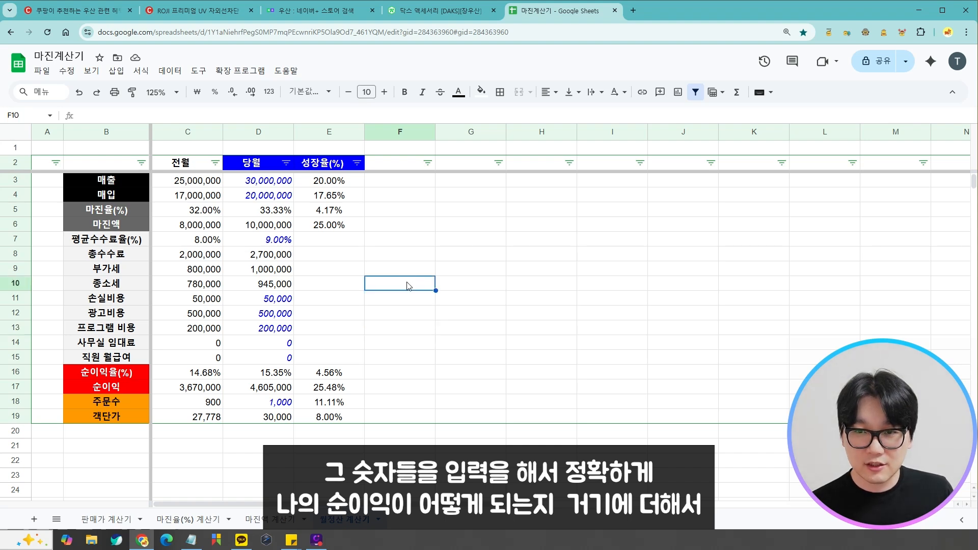
left_click(318, 129)
left_click(394, 241)
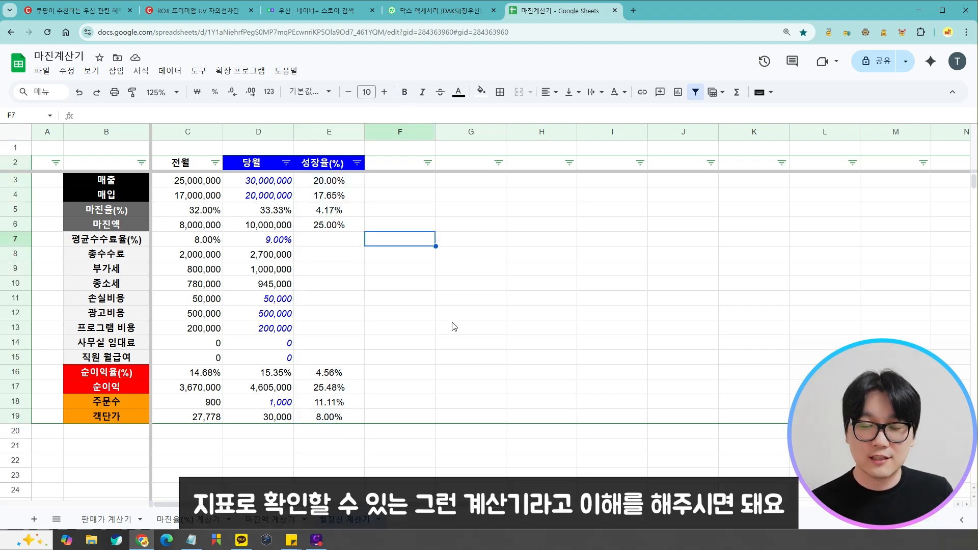
- Go through the blue manual-entry cells in the 당월 column of the 월정산 계산기 sheet, from 매출 down to 주문수
left_click(257, 187)
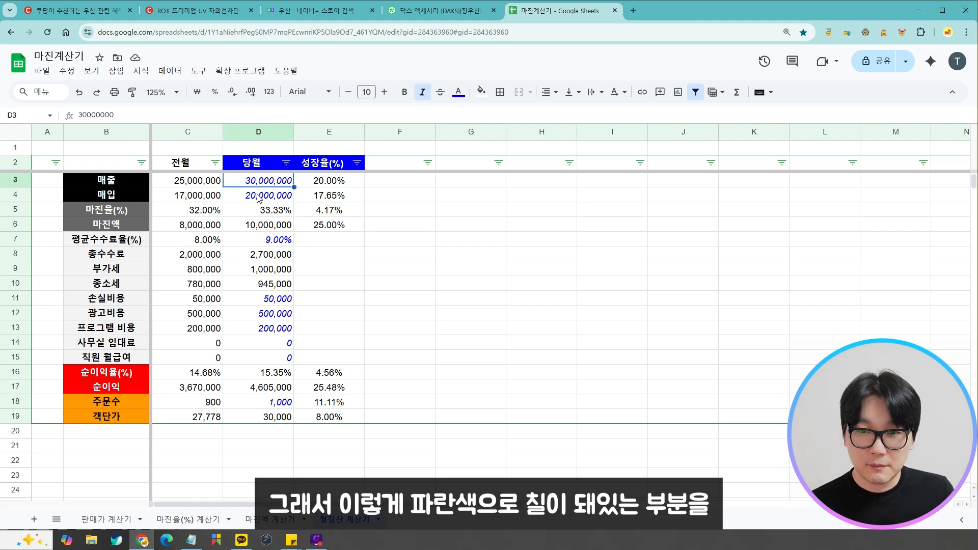
left_click(258, 199)
left_click(255, 299)
left_click(254, 316)
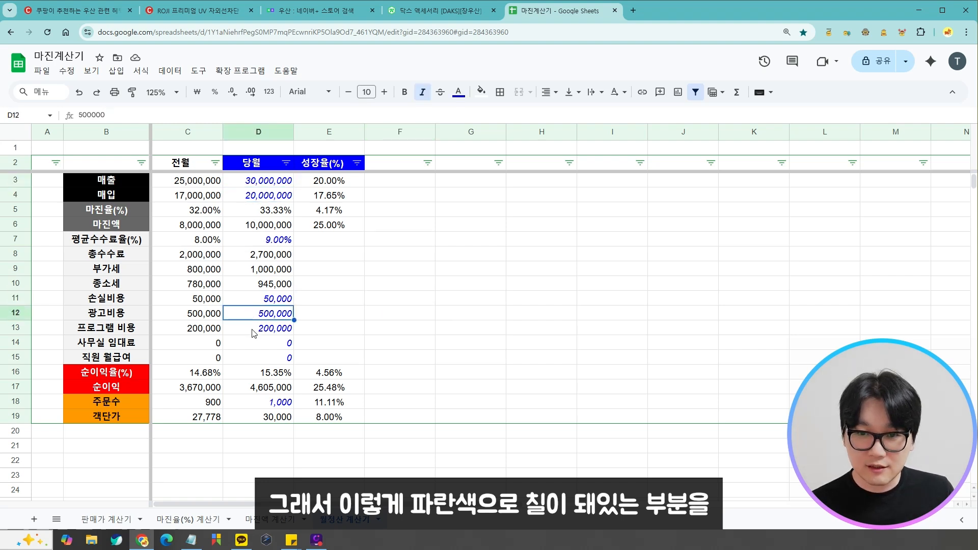
left_click(254, 331)
left_click(256, 346)
left_click(258, 359)
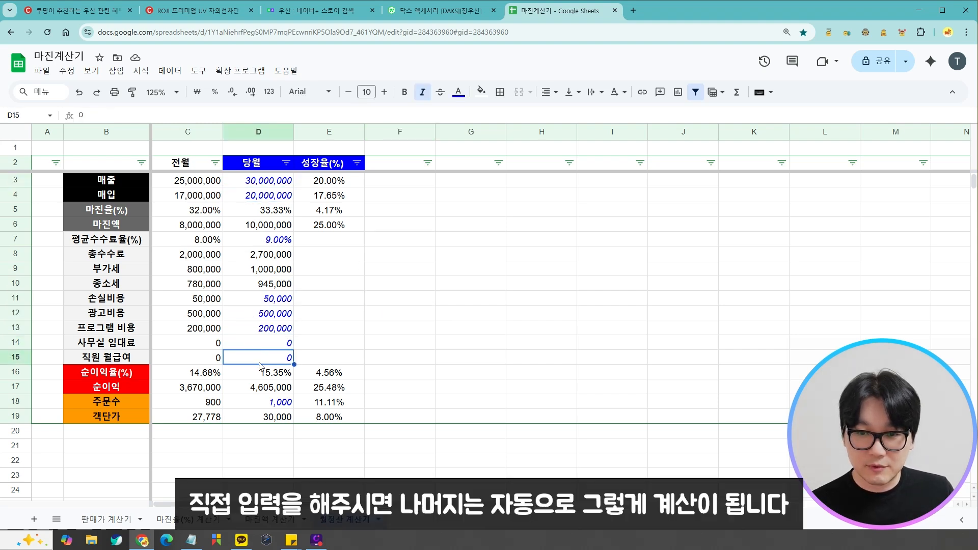
left_click(263, 402)
left_click(381, 309)
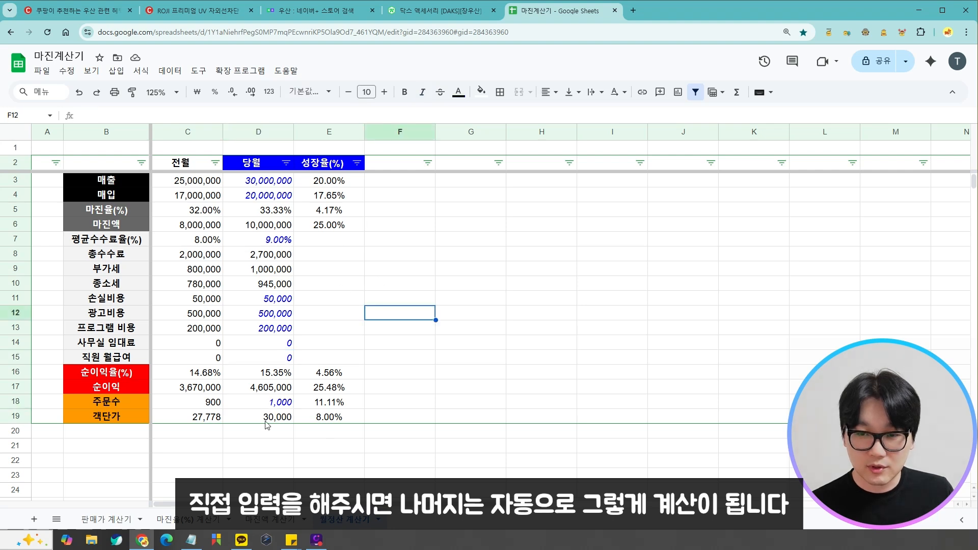
left_click(401, 269)
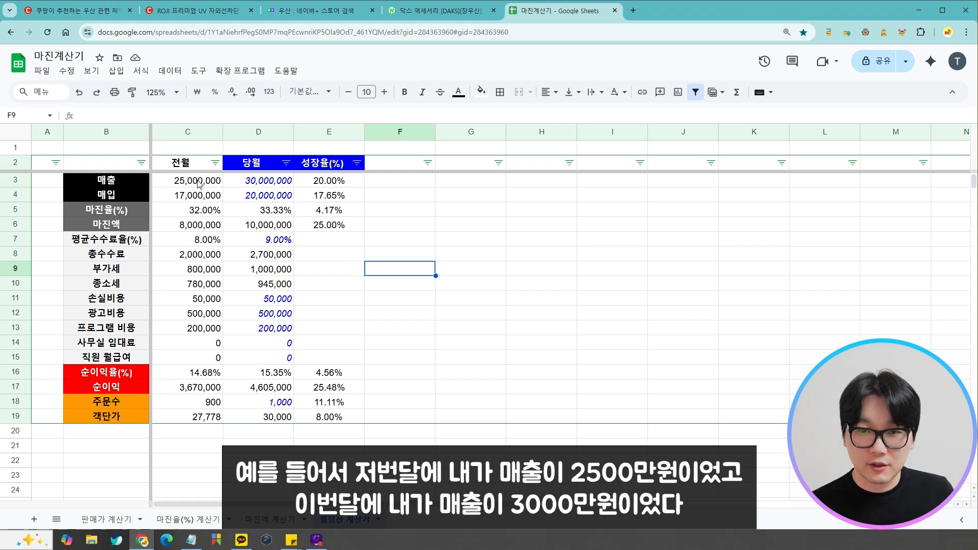
- Compare the 매출 row's 전월 and 당월 amounts and check the formula behind its 성장율(%)
left_click(198, 183)
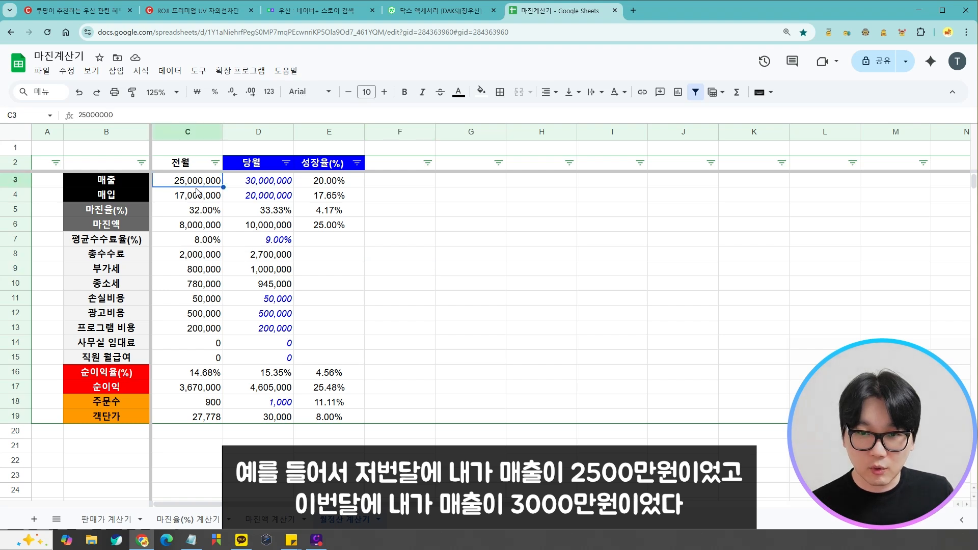
left_click(256, 184)
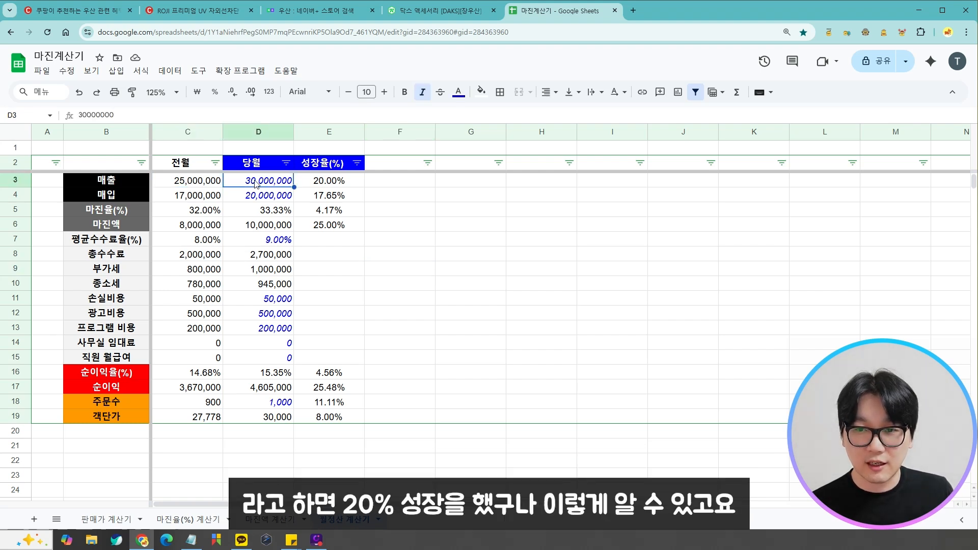
left_click(355, 184)
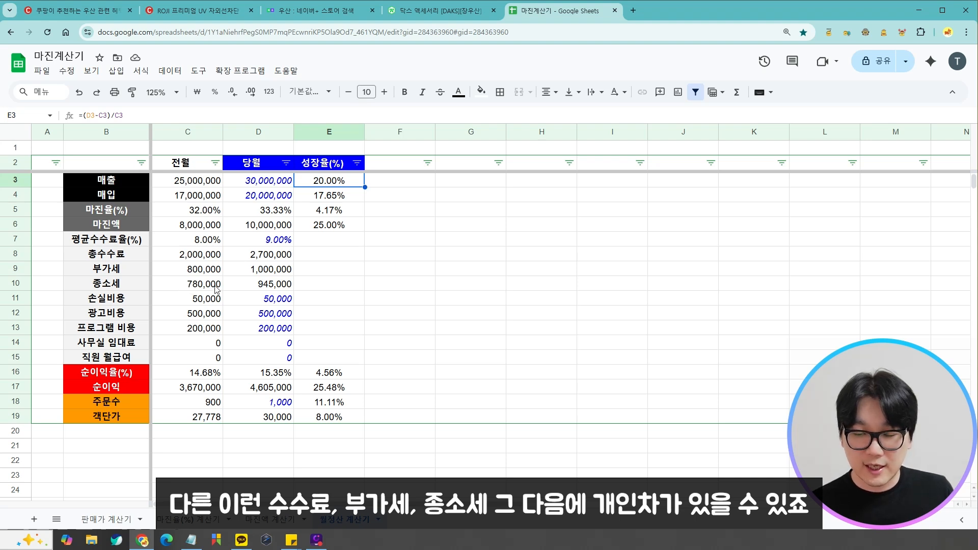
- Review the 당월 cost entries from 손실비용, 광고비용 and 프로그램 비용 through 사무실 임대료 and 직원 월급여
left_click(258, 303)
left_click(238, 319)
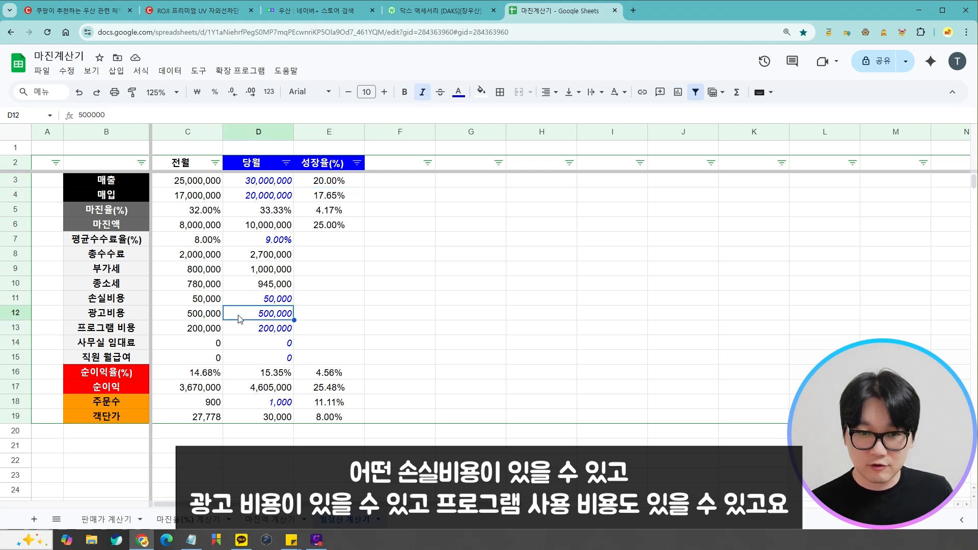
left_click(242, 333)
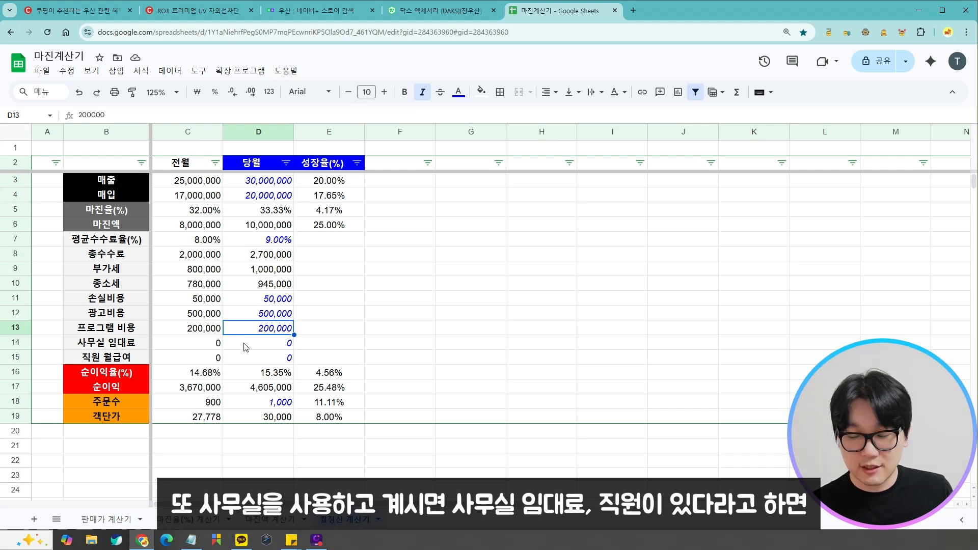
left_click(246, 346)
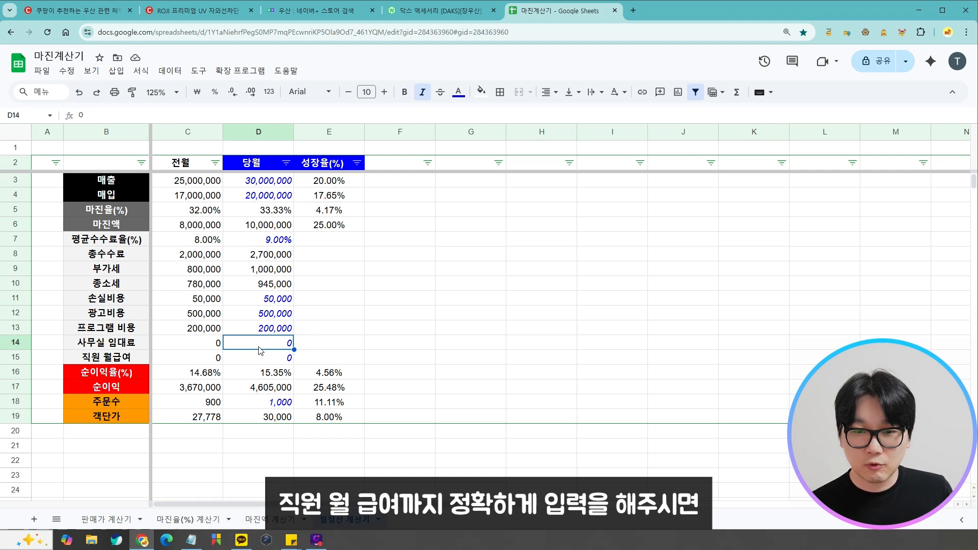
left_click(262, 358)
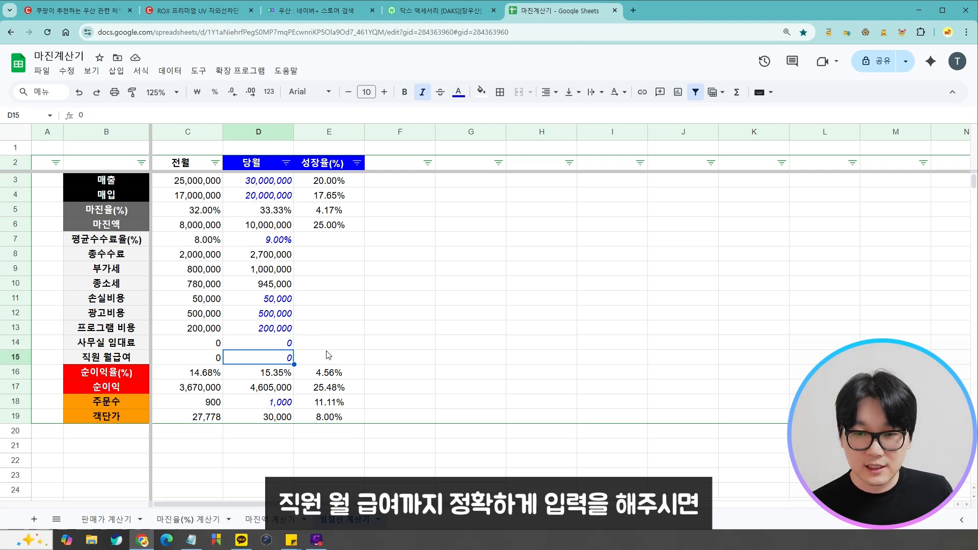
left_click(320, 313)
- Check the 당월 순이익율(%) and 순이익 results and the 순이익 row's 성장율(%)
left_click_drag(244, 378, 250, 390)
left_click(398, 374)
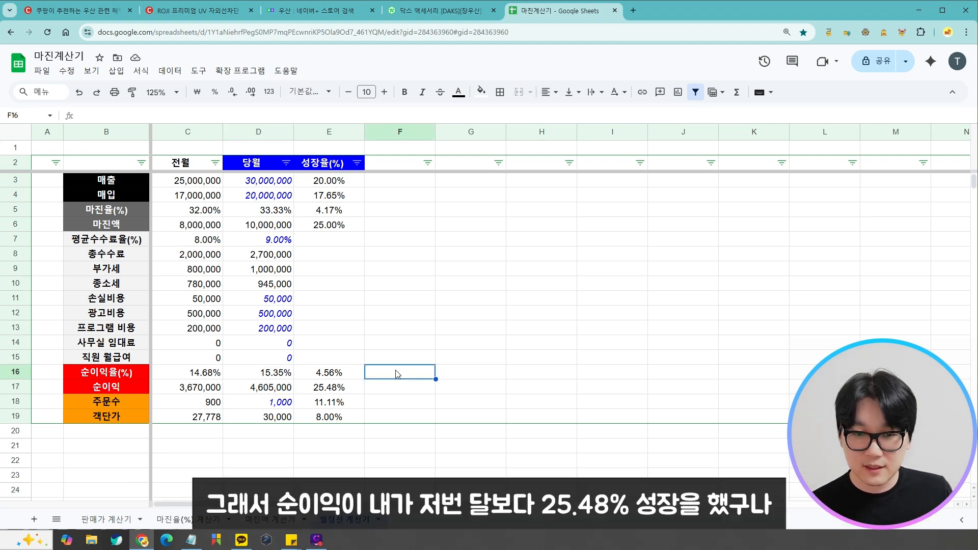
left_click(332, 391)
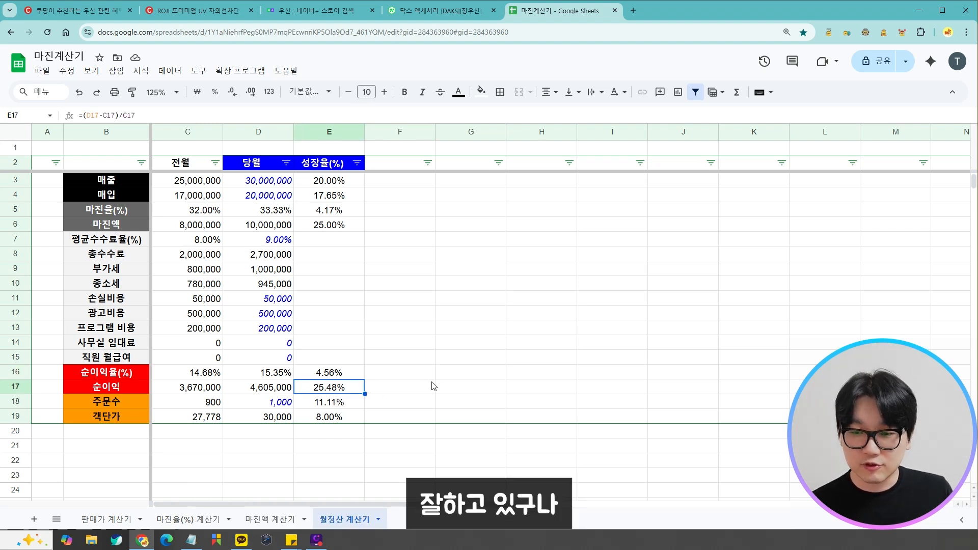
left_click(399, 390)
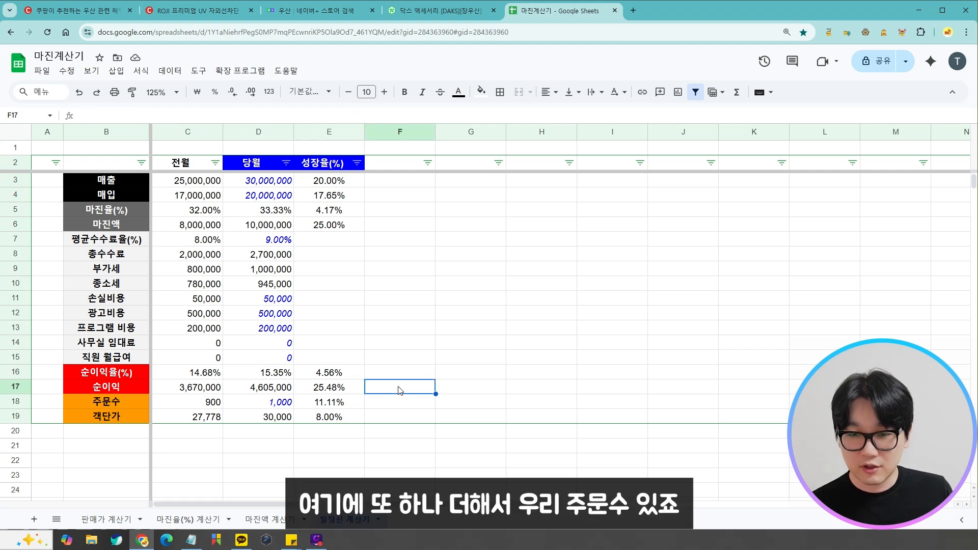
- Compare the 전월 and 당월 values for 주문수 and 객단가, and check the 객단가 row's 성장율(%)
left_click(217, 403)
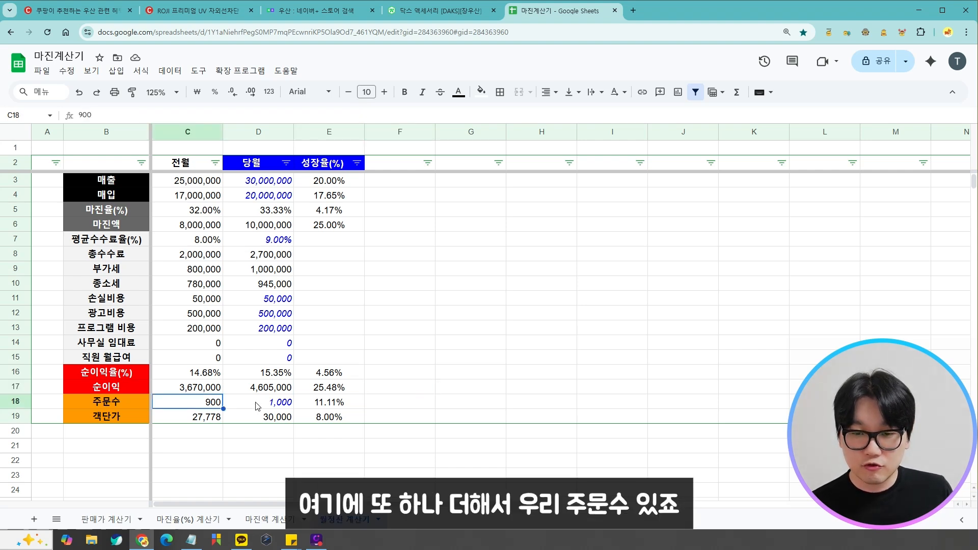
left_click(257, 404)
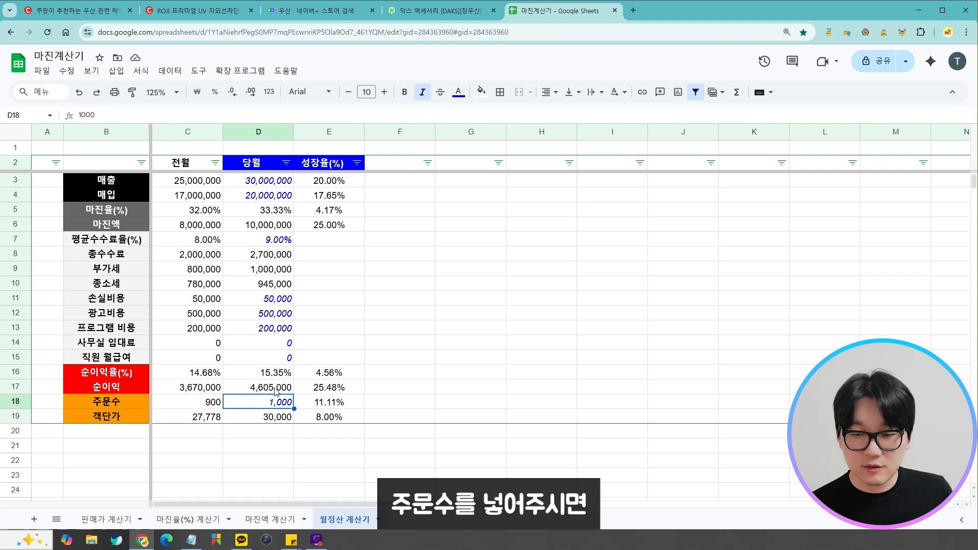
left_click(200, 417)
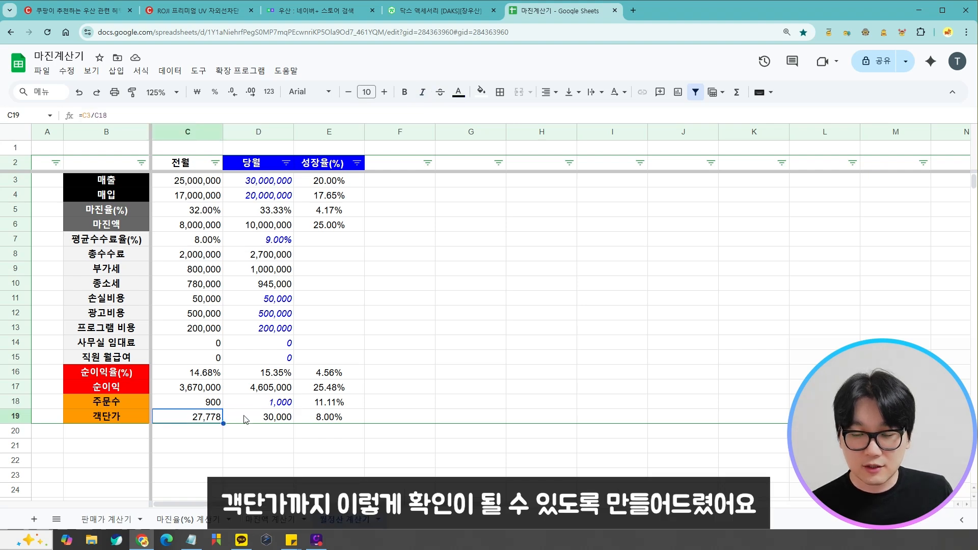
left_click(245, 420)
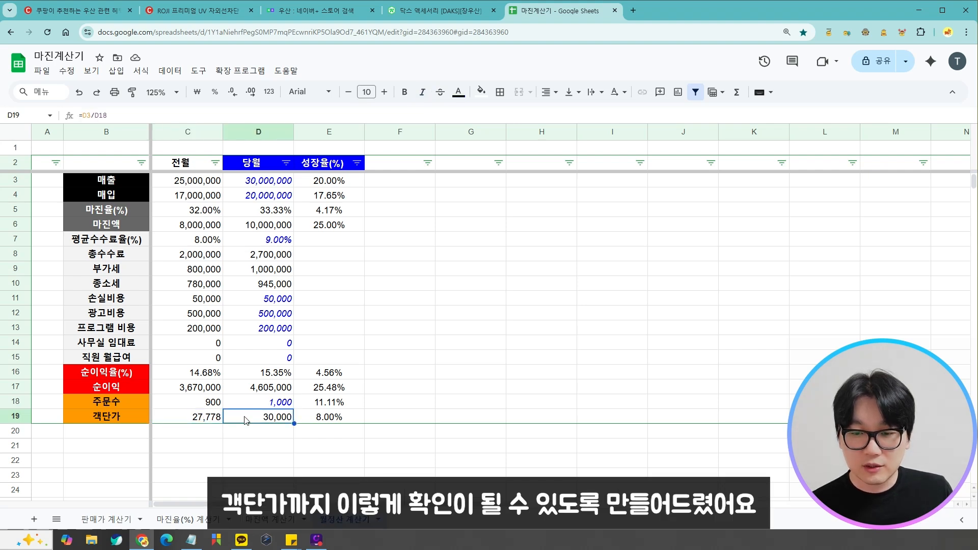
left_click(332, 436)
left_click(280, 422)
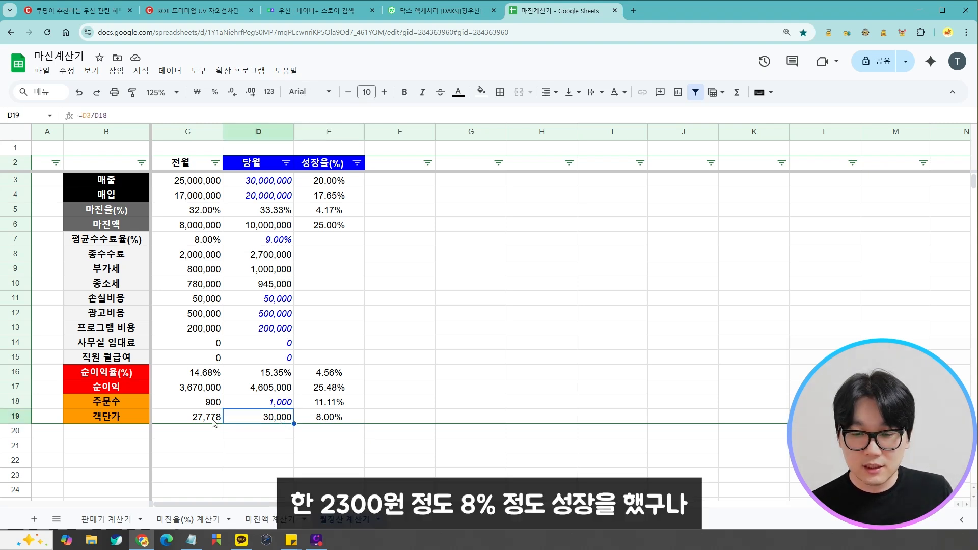
left_click(334, 421)
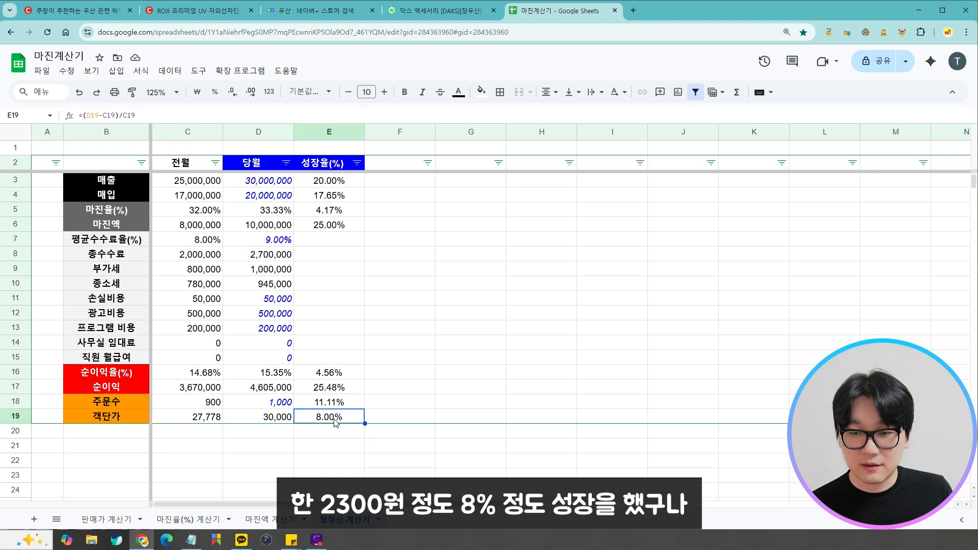
left_click(390, 419)
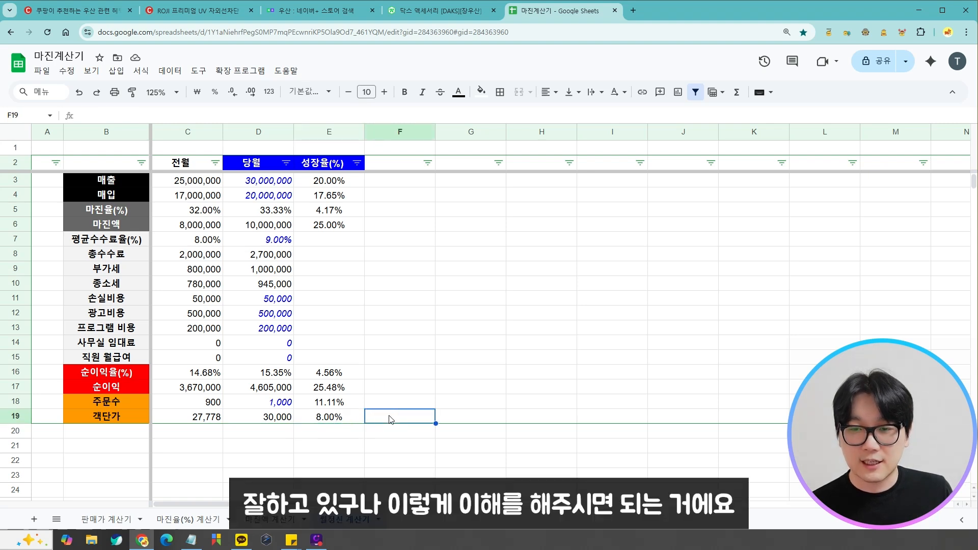
left_click(330, 301)
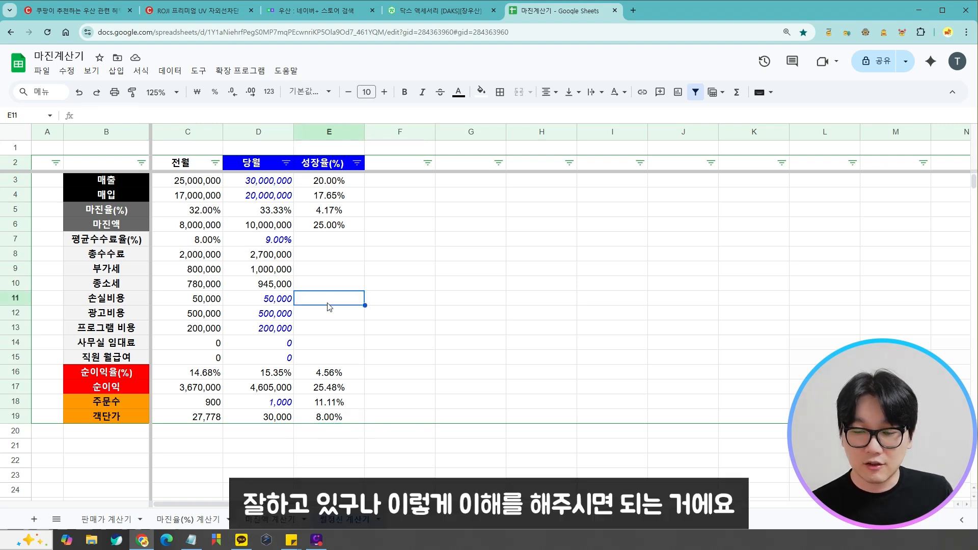
left_click(341, 271)
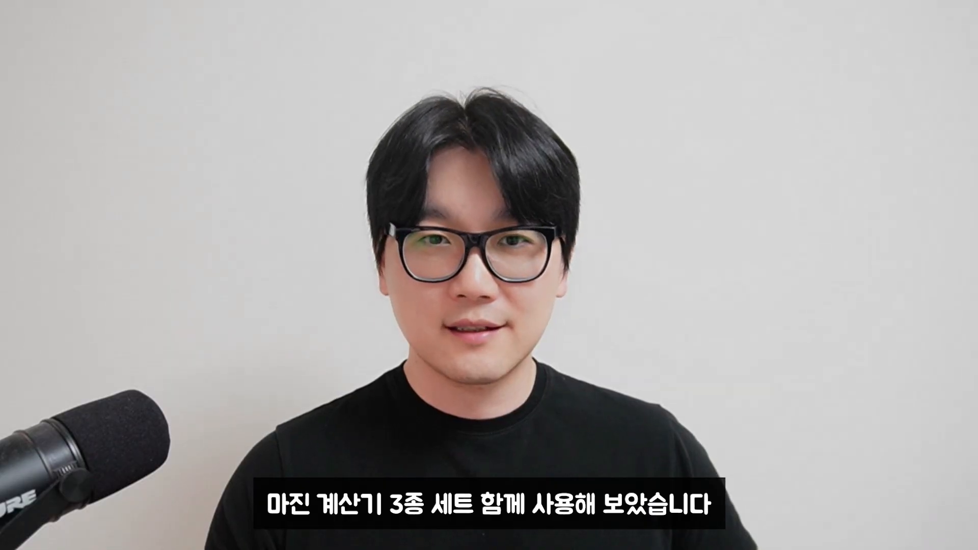